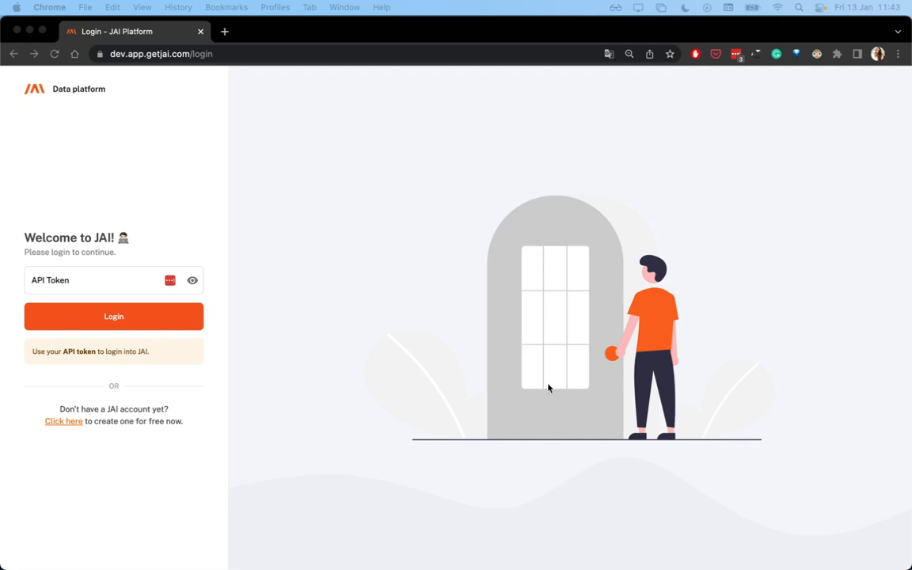
View the sign-up form for creating a new JAI account and return to the login page
left_click(73, 426)
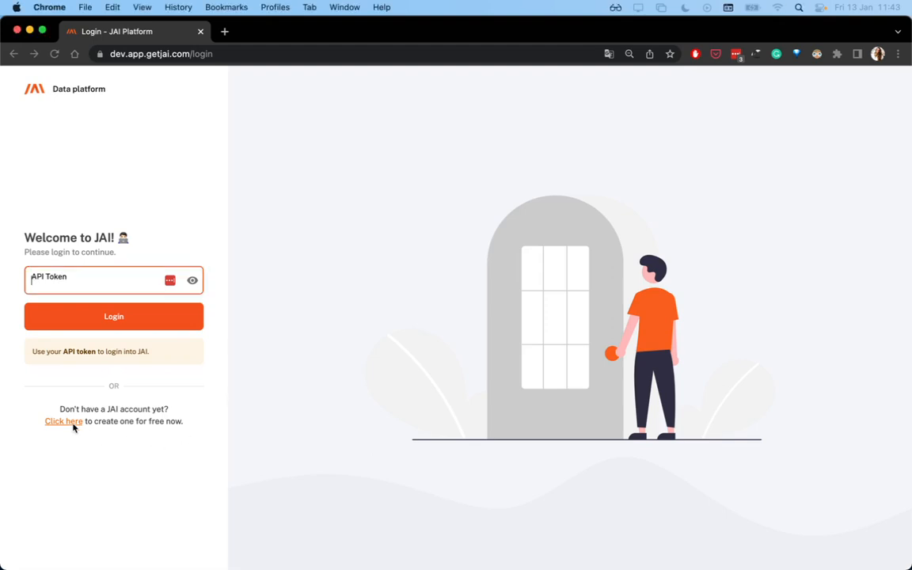
left_click(72, 422)
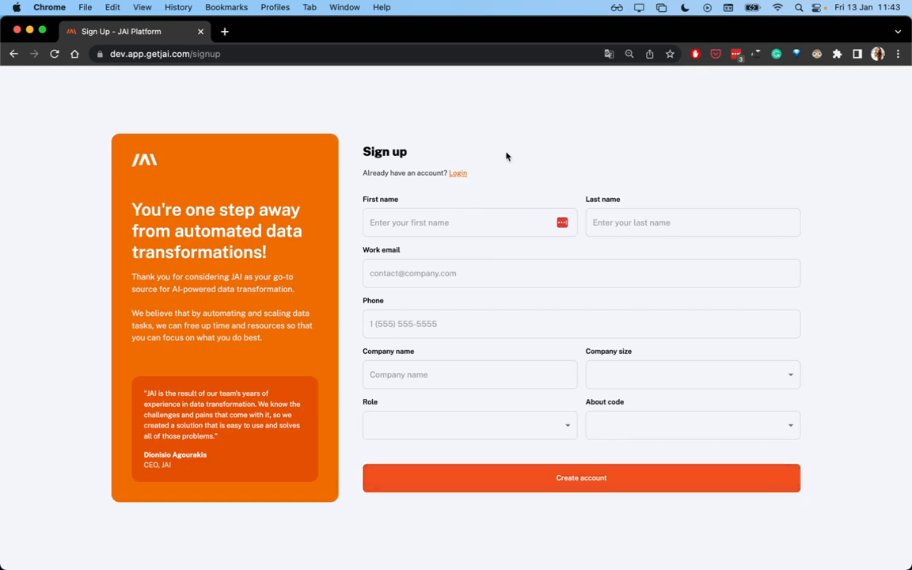
left_click(458, 173)
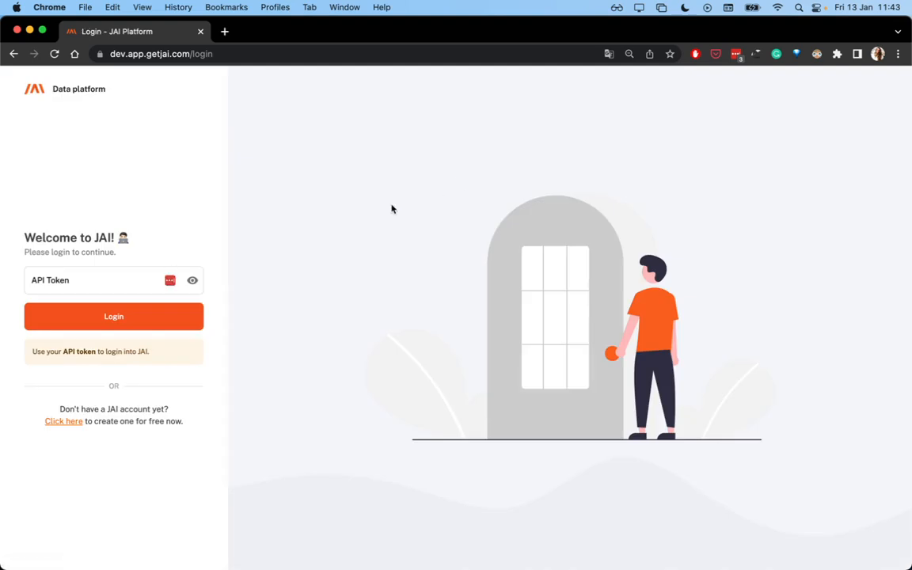
Log in to JAI with the API token, declining to save the password and dismissing the login notification
left_click(133, 286)
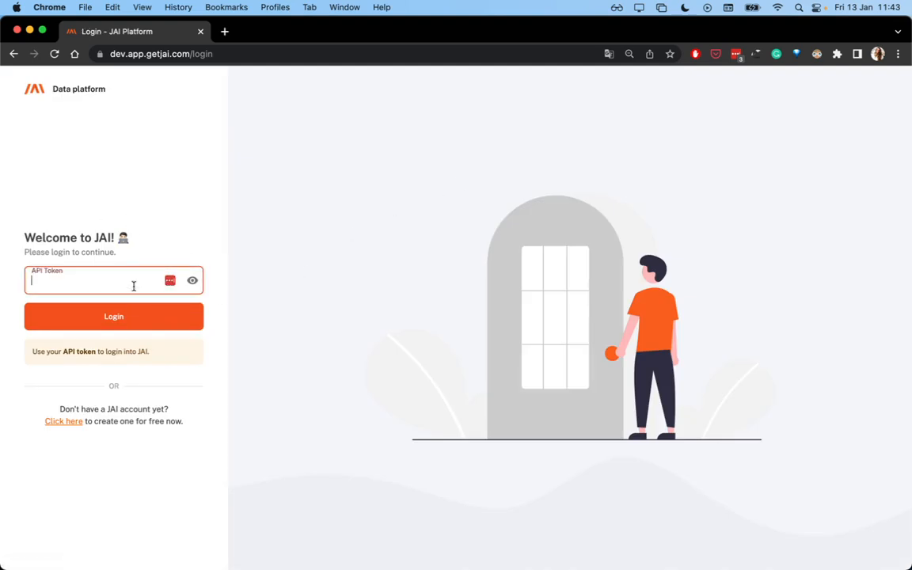
key("super+v")
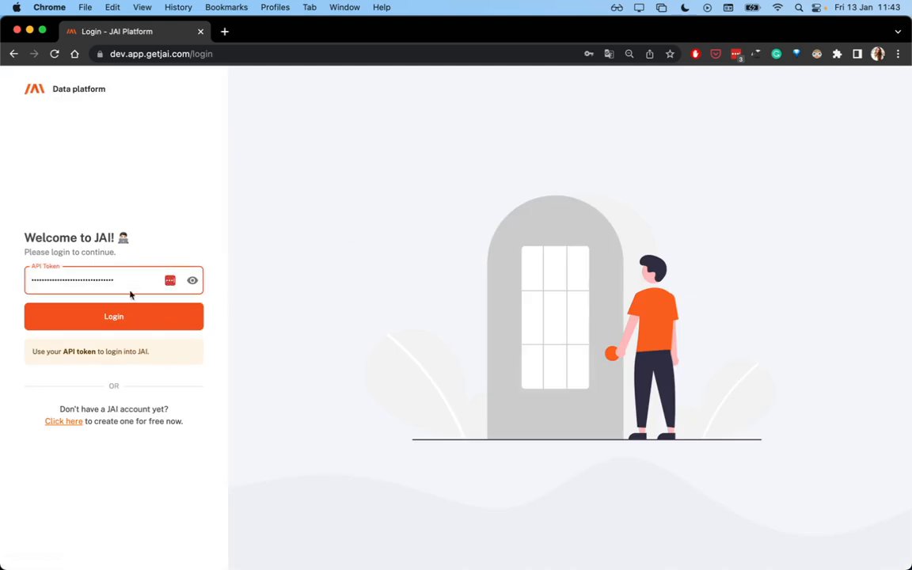
left_click(135, 316)
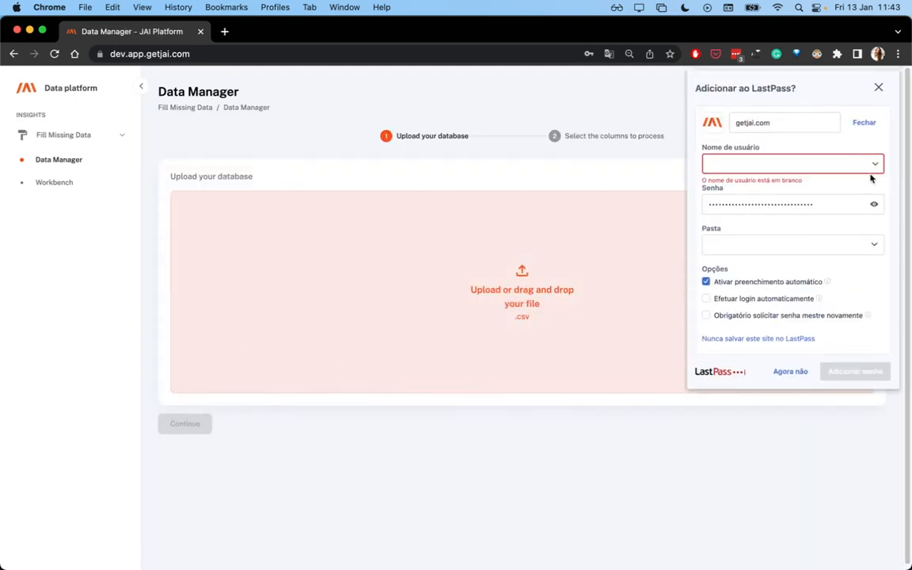
left_click(879, 89)
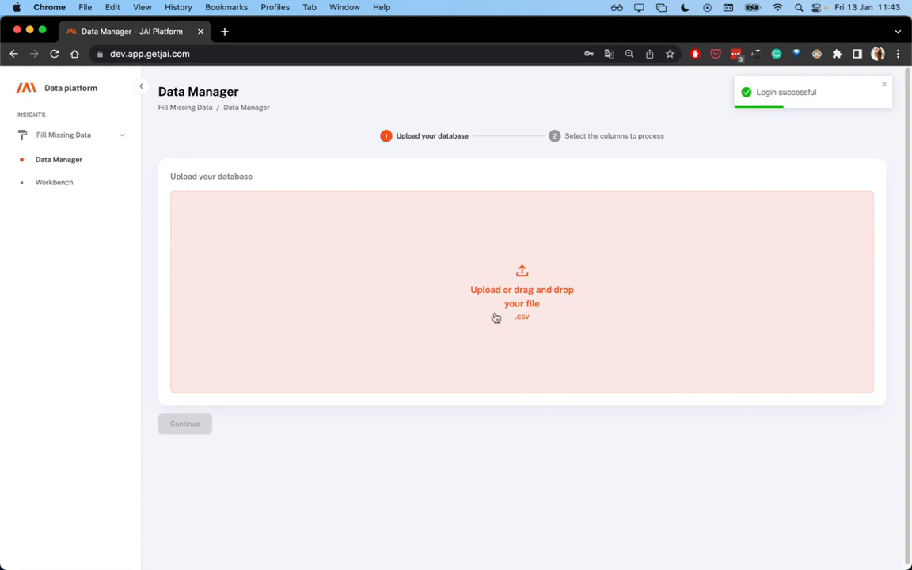
left_click(885, 84)
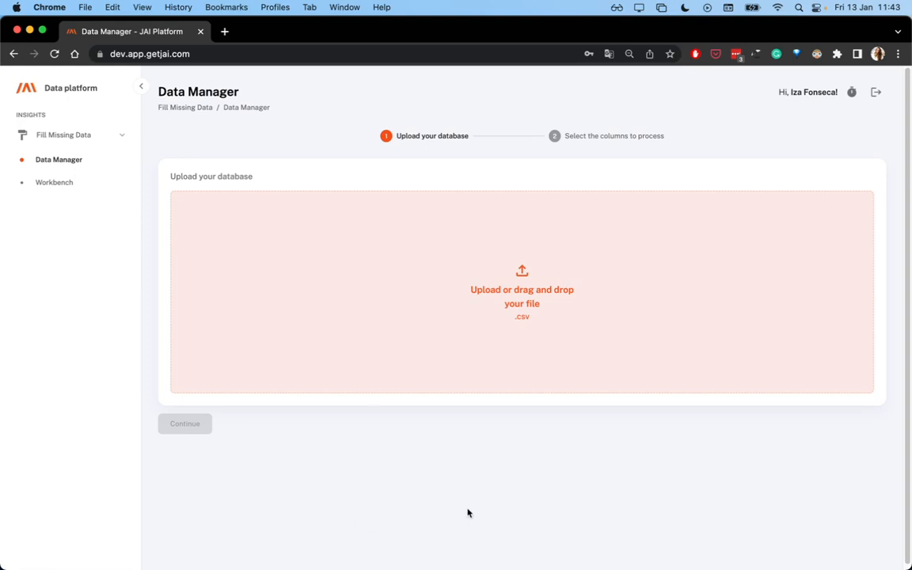
Upload products_denormalized_only_desc_12k.csv from the Products folder as the database and continue to column selection
left_click(383, 300)
left_click(219, 275)
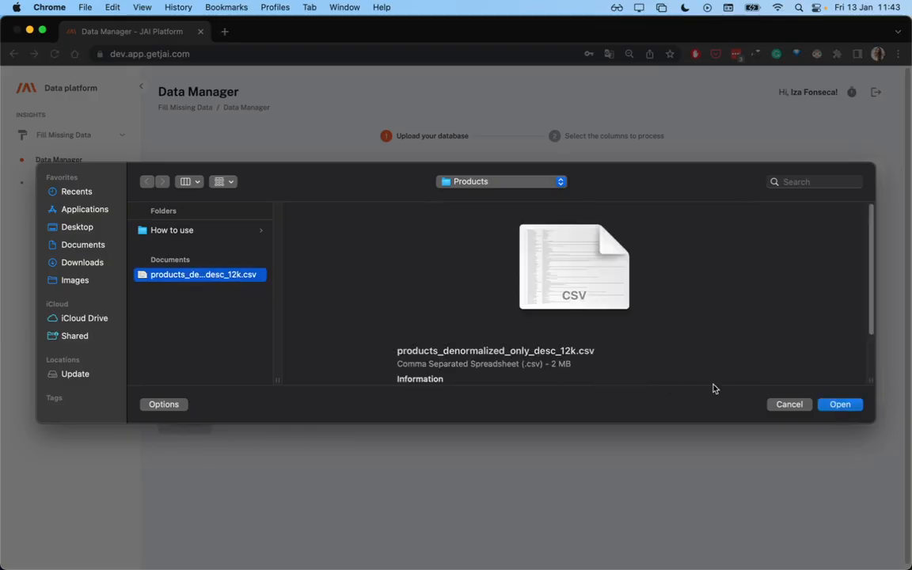
left_click(841, 406)
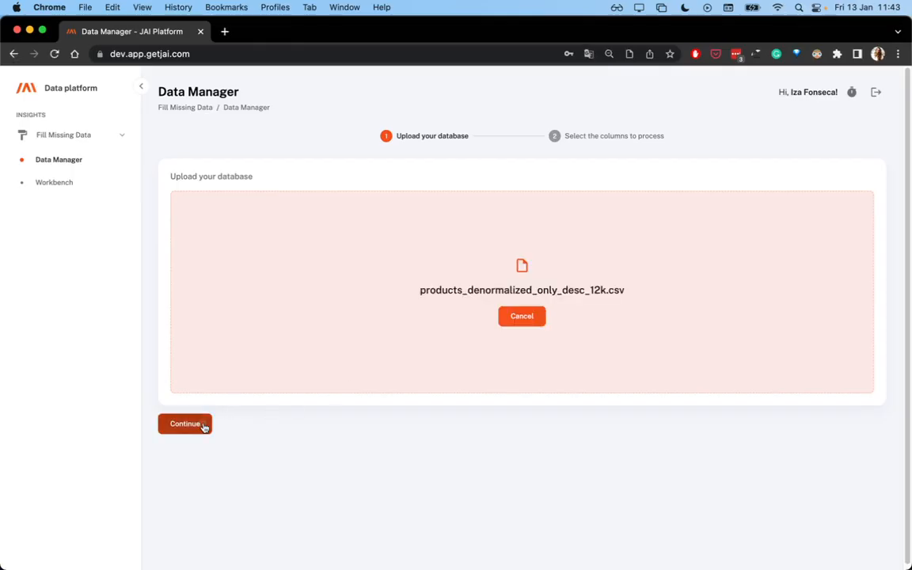
left_click(203, 427)
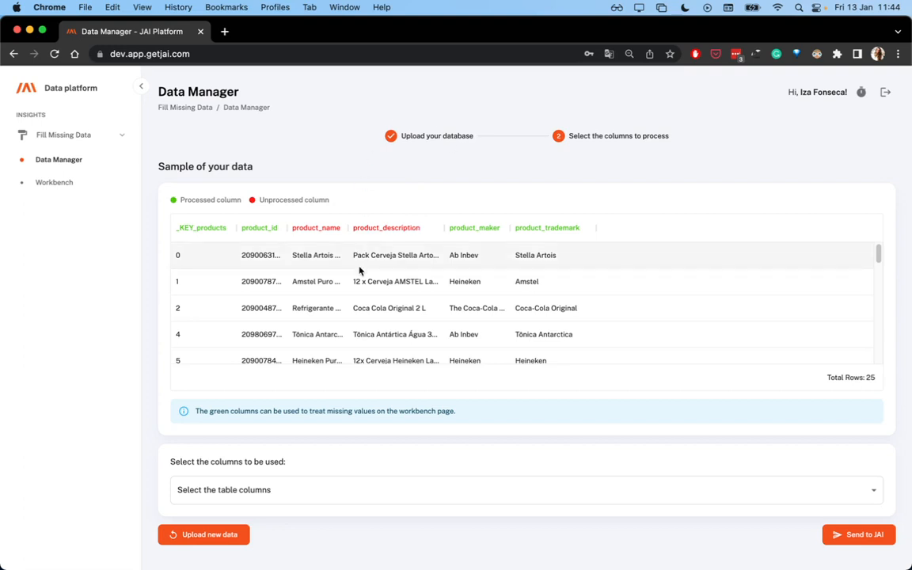
Choose product_name and product_description as the table columns to be used
mouse_move(380, 232)
left_click(682, 494)
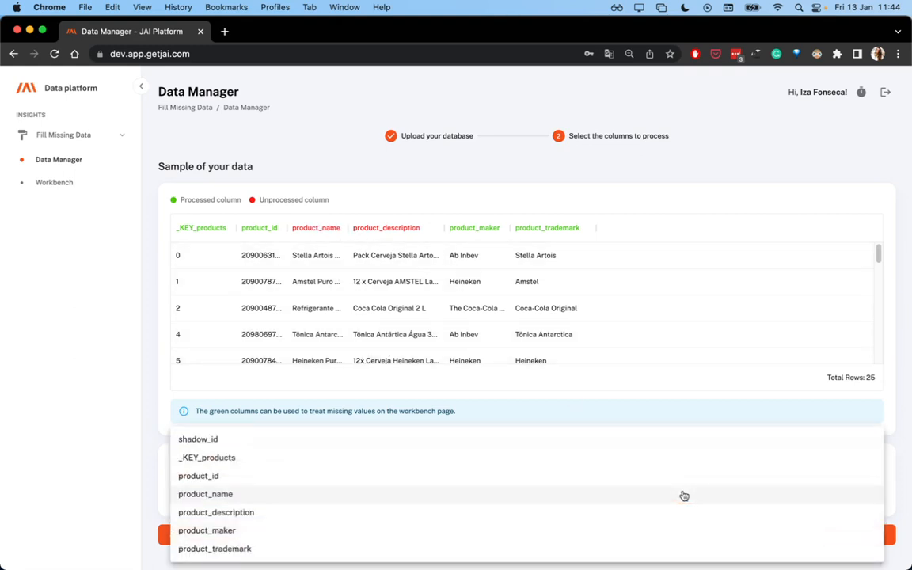
left_click(248, 496)
left_click(252, 513)
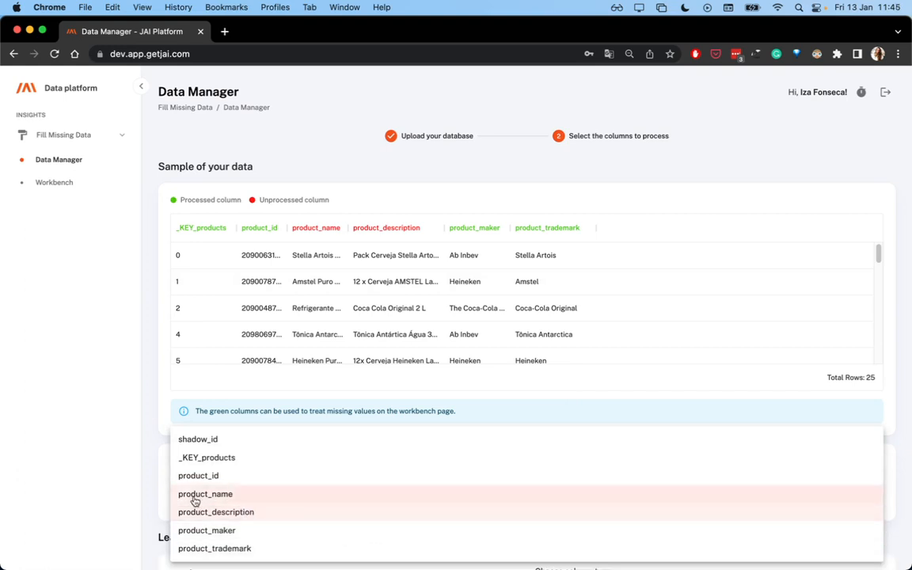
left_click(142, 458)
Send the selected columns to JAI for processing, keeping both column types as text/pt-BR
scroll(552, 468, "down", 3)
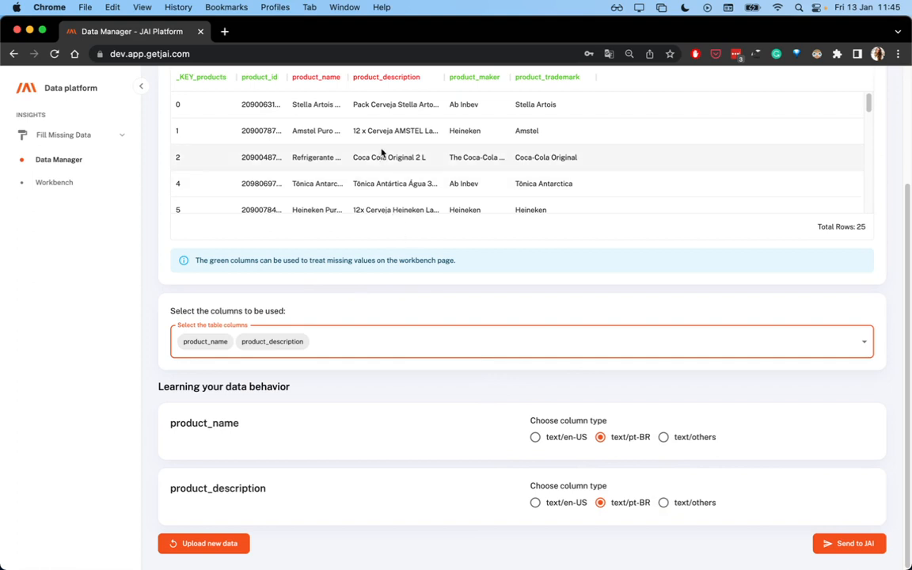
scroll(506, 346, "up", 1)
scroll(592, 418, "down", 1)
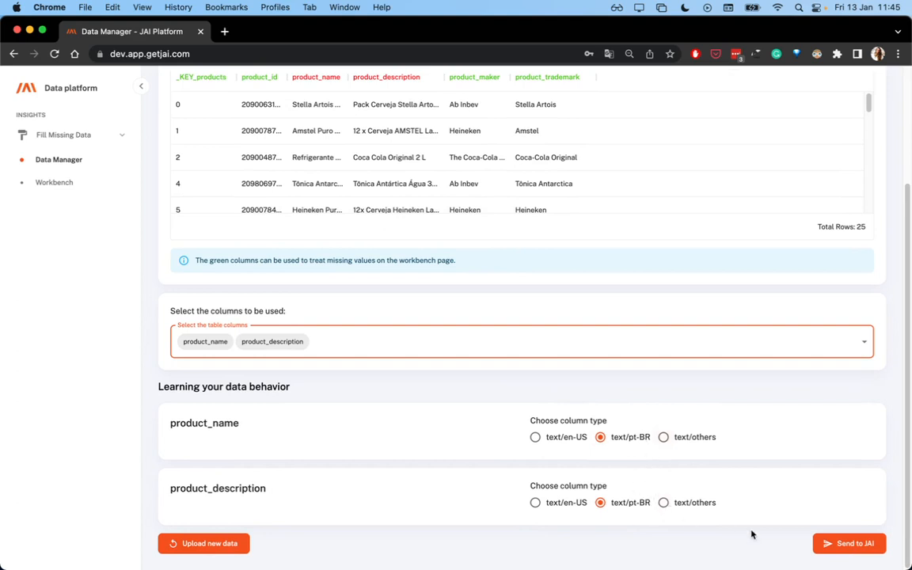
left_click(848, 547)
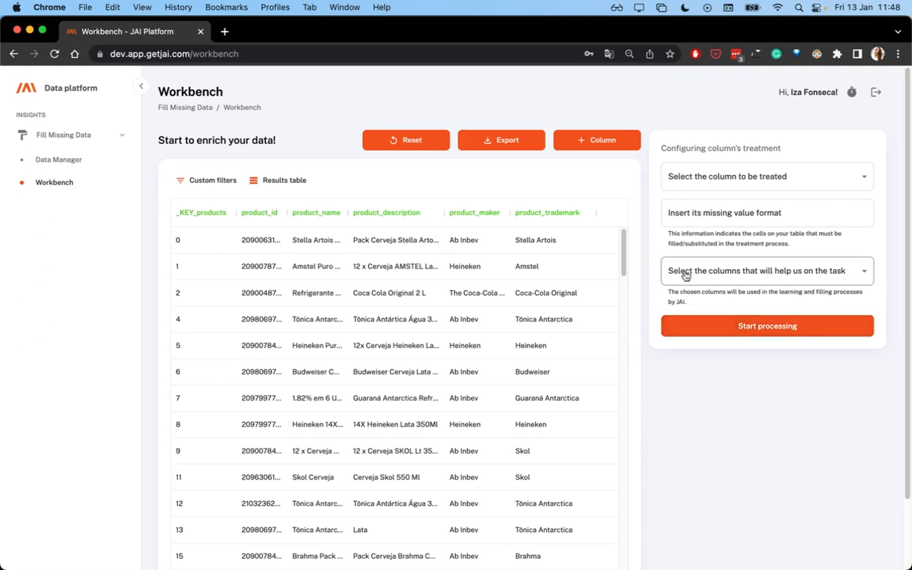
Clear the product_maker cells of the rows with keys 1, 5 and 9 in the Workbench table
left_click(476, 269)
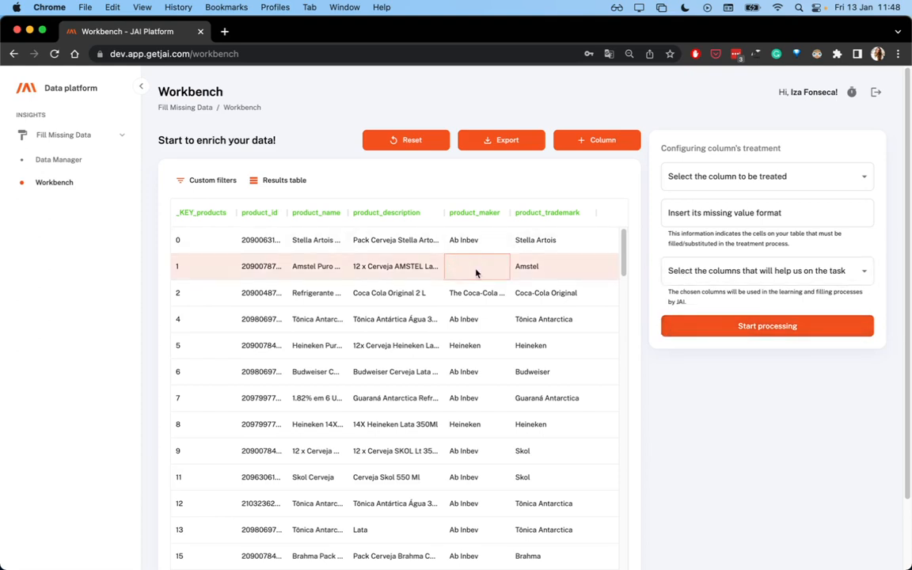
key("Down")
key("Down")
key("Down")
key("BackSpace")
key("Down")
Clear the product_maker cells of the rows with keys 16, 25, 33, 45, 52 and 64
key("Down")
key("Down")
key("Down")
key("BackSpace")
key("Down")
key("Down")
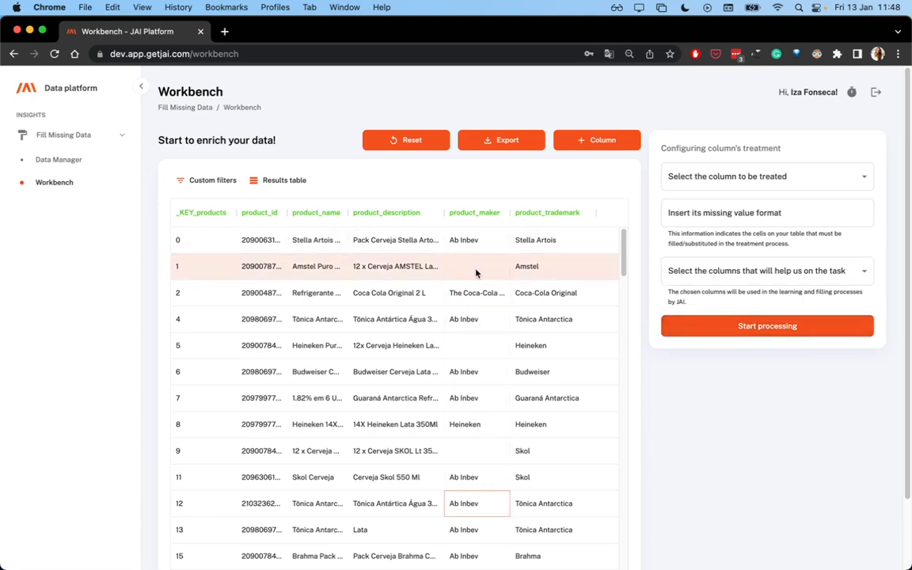
key("Down")
key("Down")
key("Down")
key("Down")
key("Down")
key("Down")
key("Down")
key("Down")
key("Down")
key("Down")
key("Down")
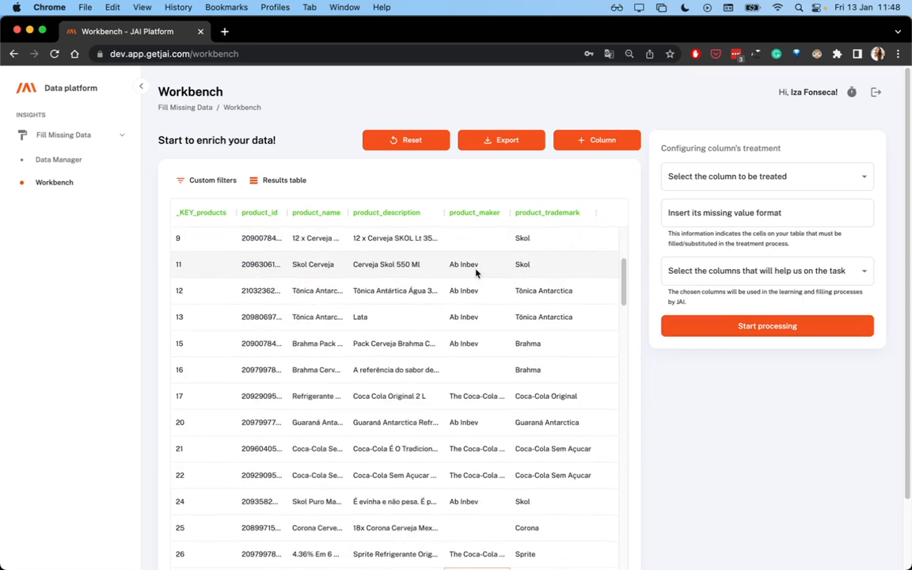
key("Down")
key("Down")
key("Down")
key("Down")
key("Down")
key("Down")
key("Down")
key("Down")
key("Down")
key("Down")
key("Down")
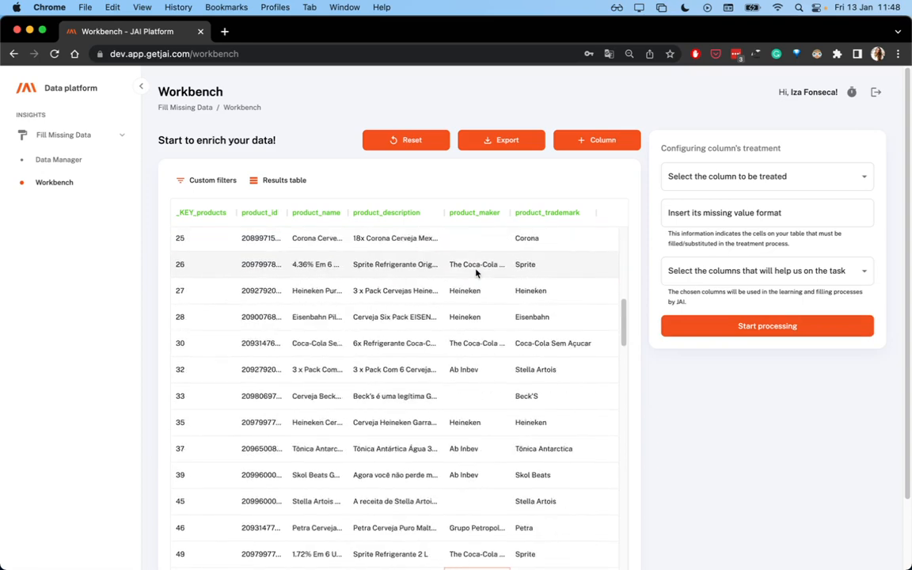
key("Down")
key("Down")
key("Down")
key("Down")
key("Down")
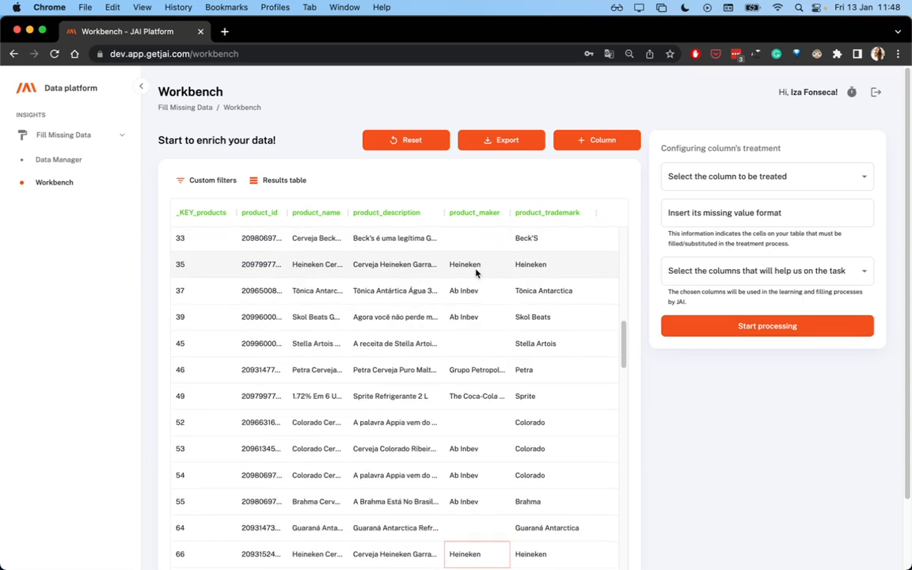
Clear the product_maker cells of the rows with keys 46 and 55
key("Up")
key("Up")
key("Up")
key("Up")
key("Up")
key("Up")
key("Up")
key("Delete")
key("Down")
key("Down")
key("Down")
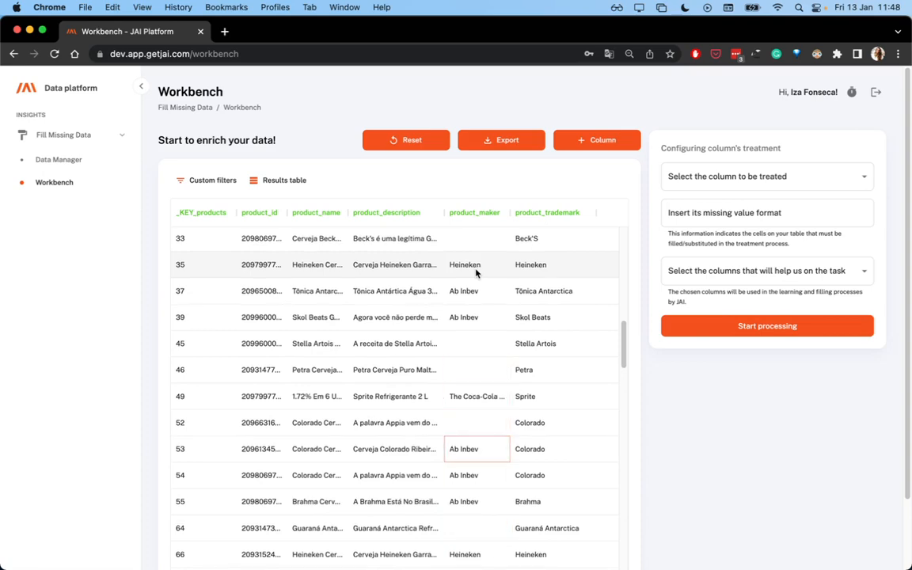
key("Down")
key("Down")
key("Delete")
key("Down")
key("Down")
key("Down")
key("Down")
key("Down")
key("Down")
key("Down")
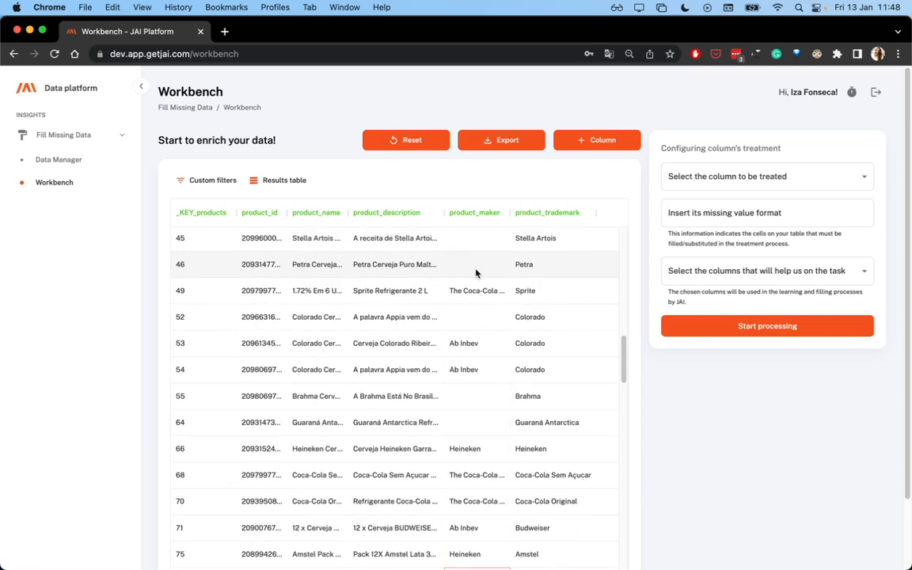
Set product_maker as the column to be treated and leave its missing value format empty
scroll(538, 356, "up", 10)
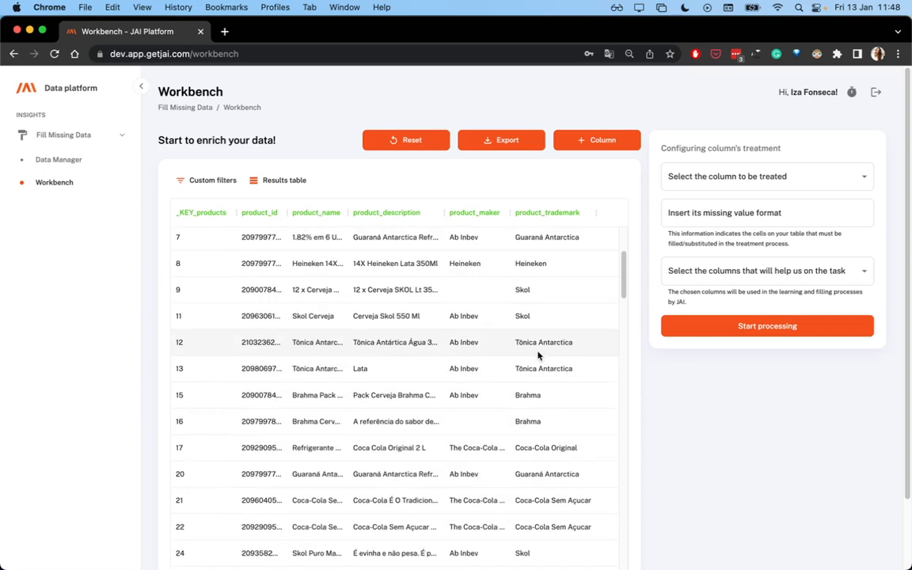
scroll(538, 356, "up", 3)
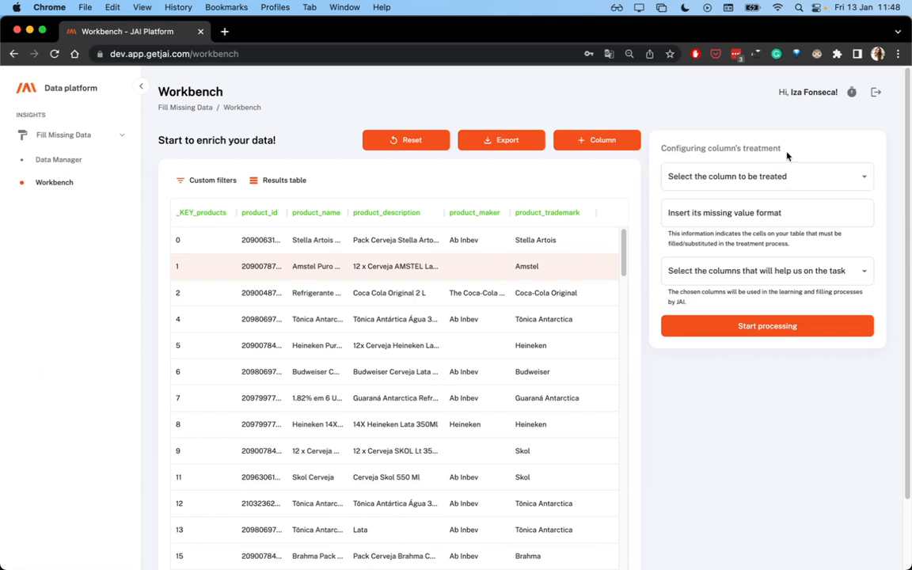
left_click(788, 178)
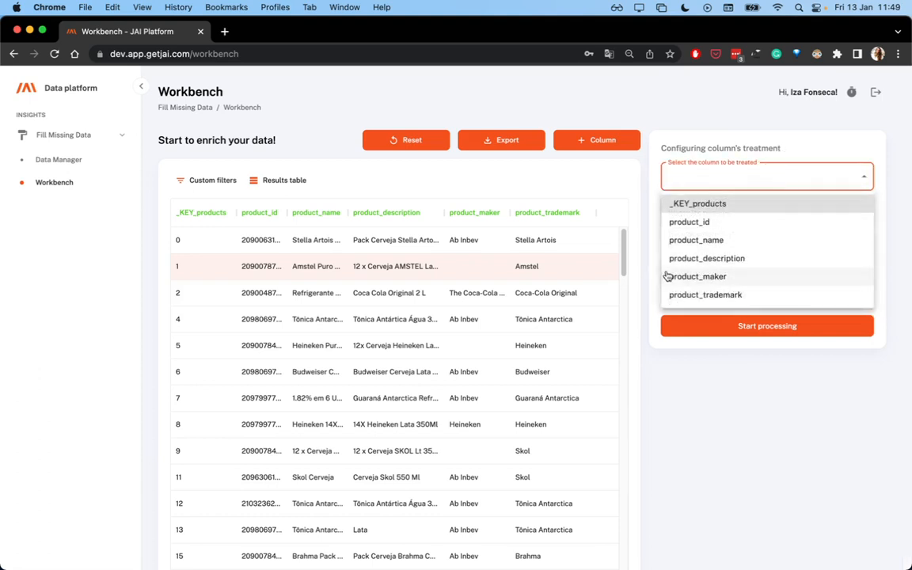
left_click(699, 277)
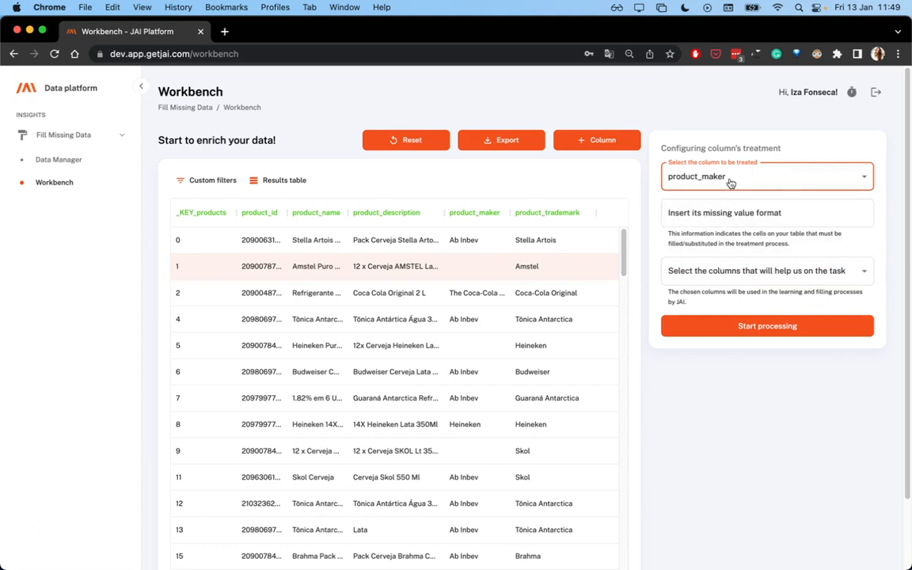
left_click(683, 212)
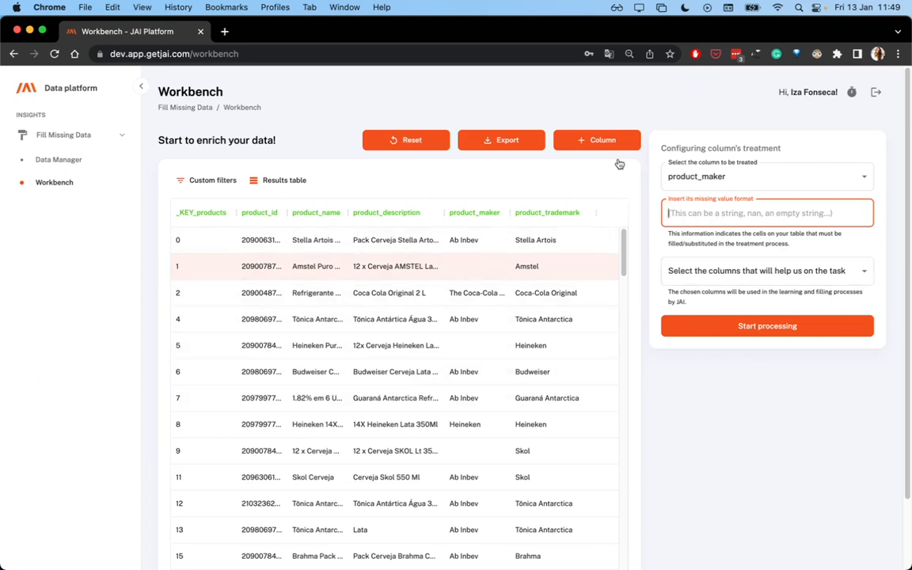
Select product_name and product_description as the columns that help on the task, and start processing
left_click(739, 273)
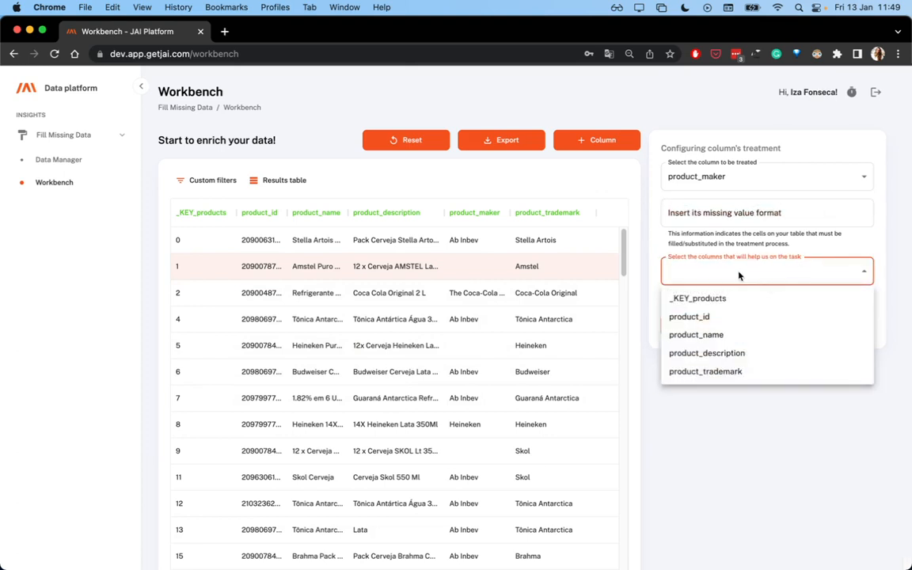
left_click(728, 338)
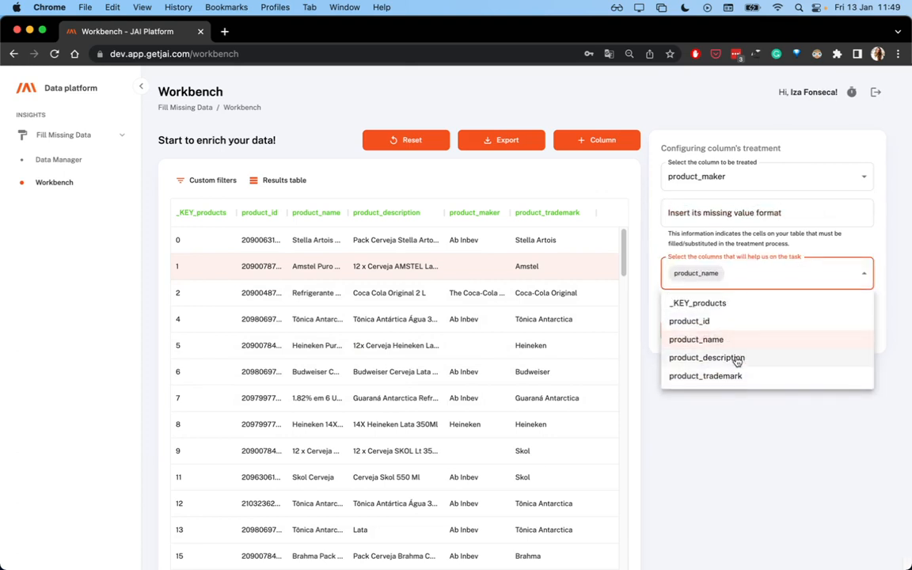
left_click(733, 356)
left_click(802, 431)
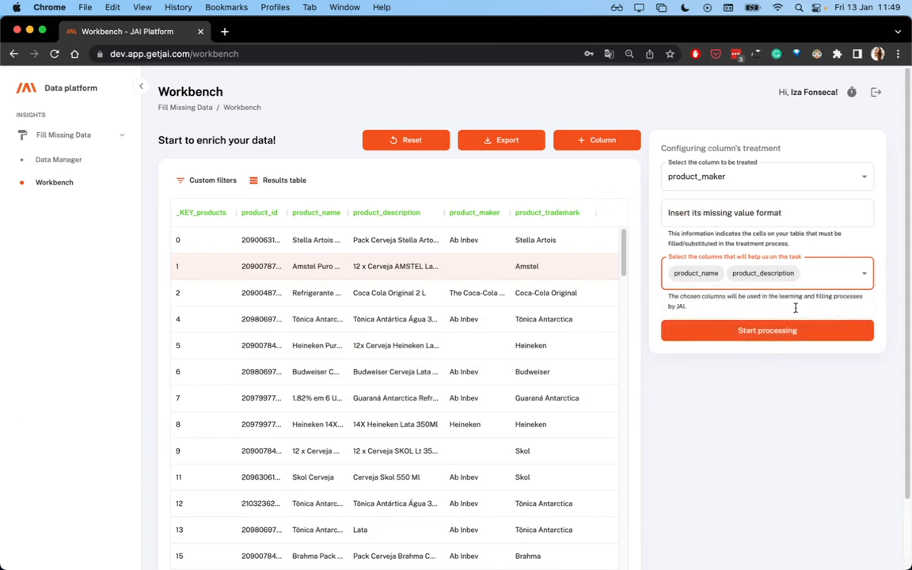
left_click(736, 331)
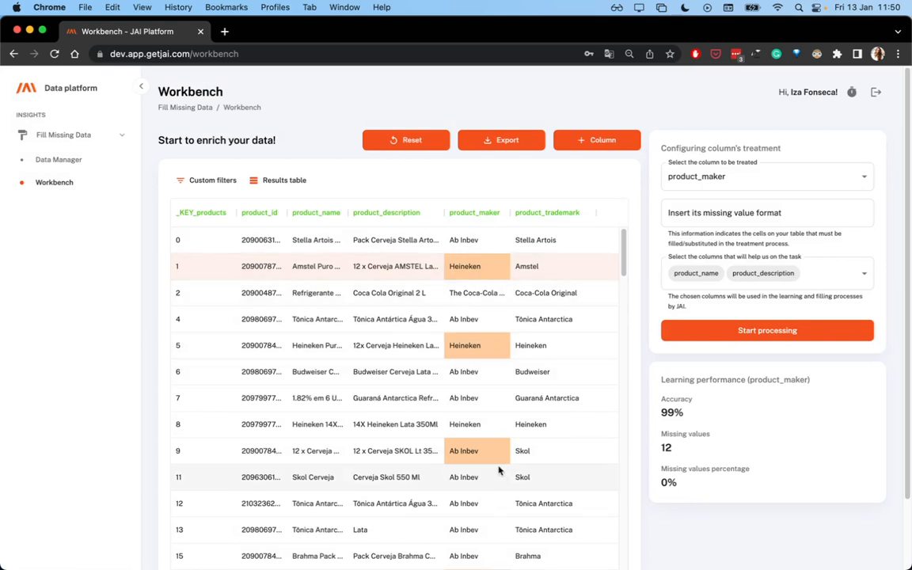
Examine the highlighted product_maker cells that JAI filled in throughout the table
scroll(499, 491, "down", 3)
scroll(479, 285, "up", 3)
scroll(515, 476, "down", 5)
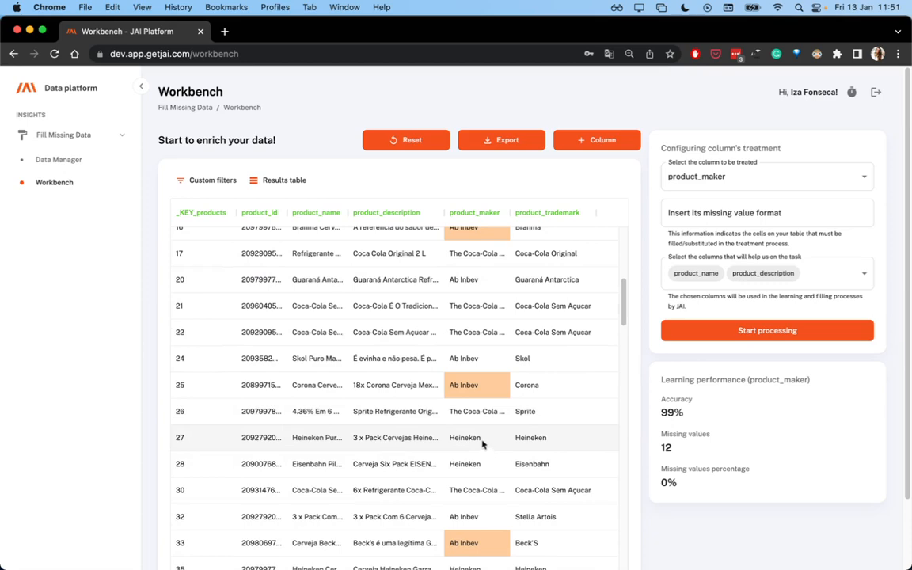
scroll(482, 422, "down", 5)
scroll(482, 422, "down", 5)
scroll(483, 422, "up", 15)
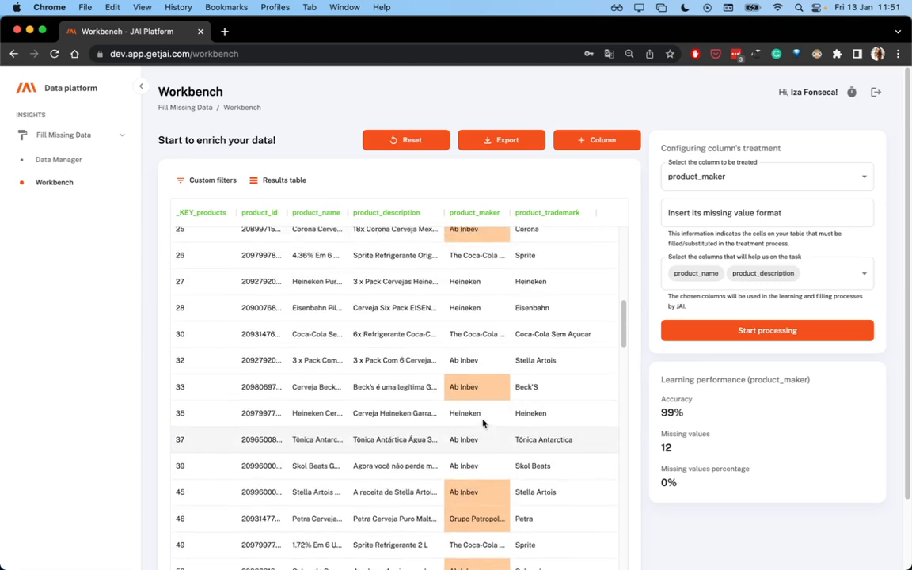
scroll(482, 422, "up", 3)
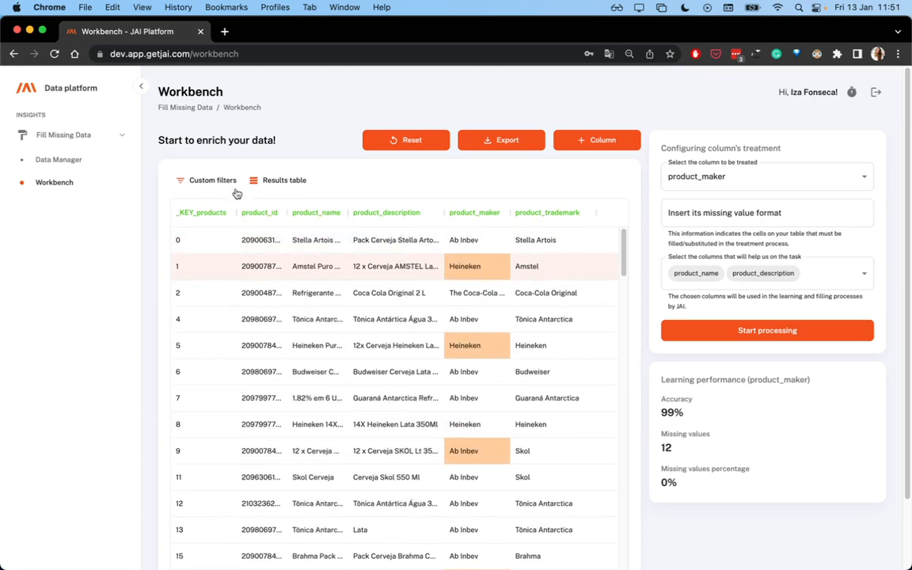
Filter the table to rows with predicted product_maker values, review them, and clear the filter
left_click(207, 179)
left_click(449, 303)
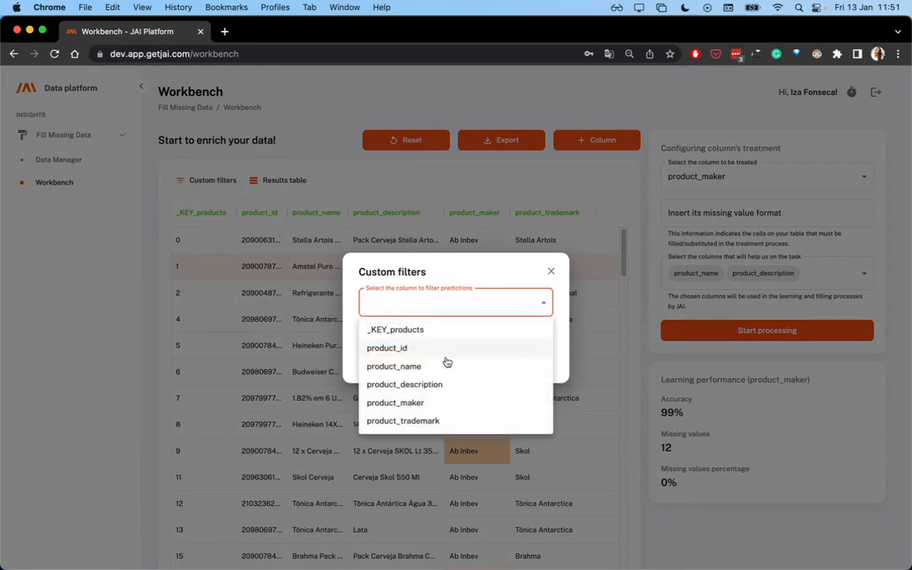
left_click(440, 404)
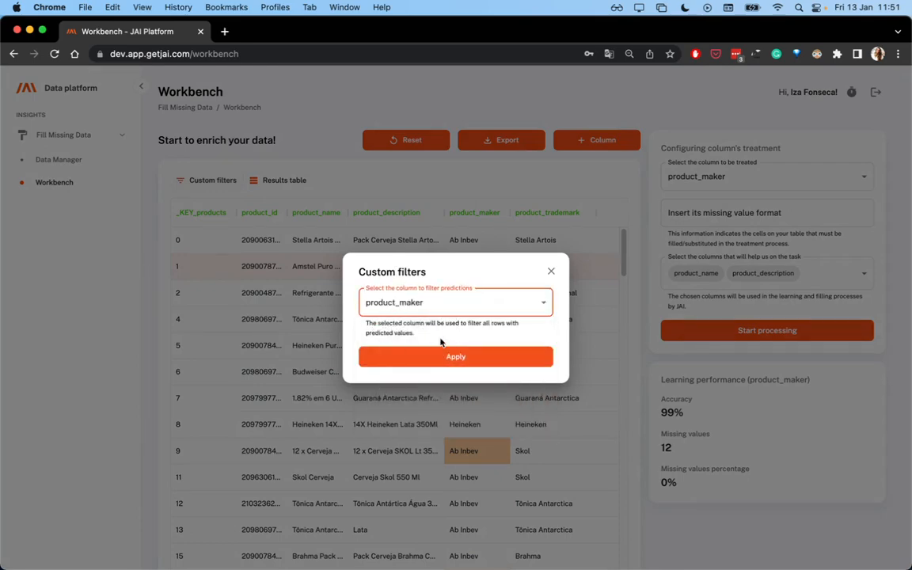
left_click(456, 357)
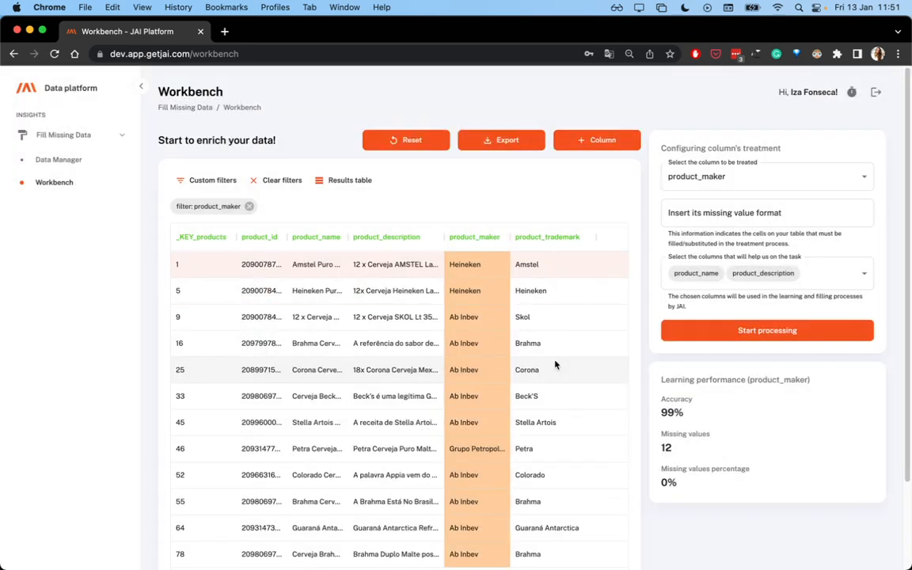
scroll(471, 416, "down", 3)
scroll(472, 416, "up", 3)
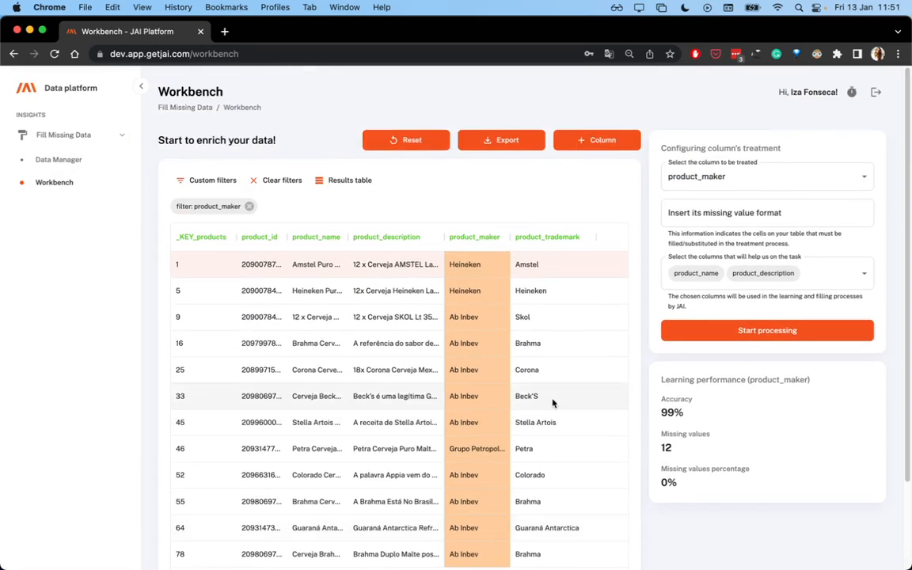
left_click(273, 181)
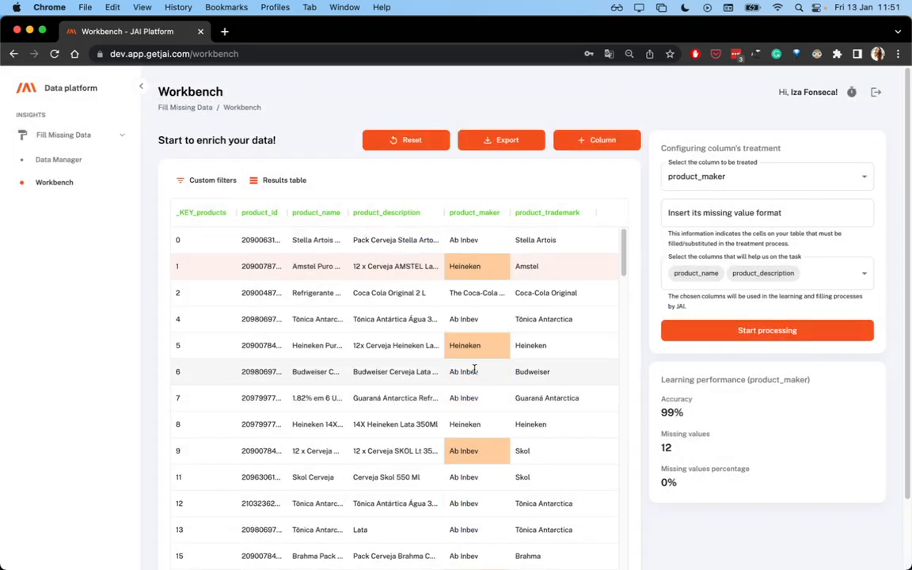
Copy the Coca-Cola Original row's maker into the product_maker cell of the Amstel row with key 1
double_click(472, 293)
key("cmd+c")
left_click(476, 266)
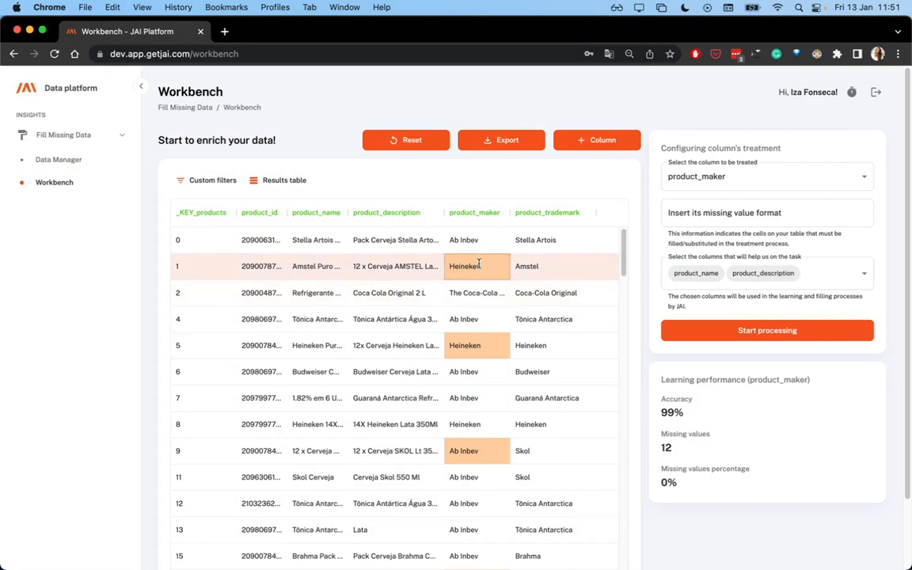
double_click(475, 267)
key("cmd+v")
key("Return")
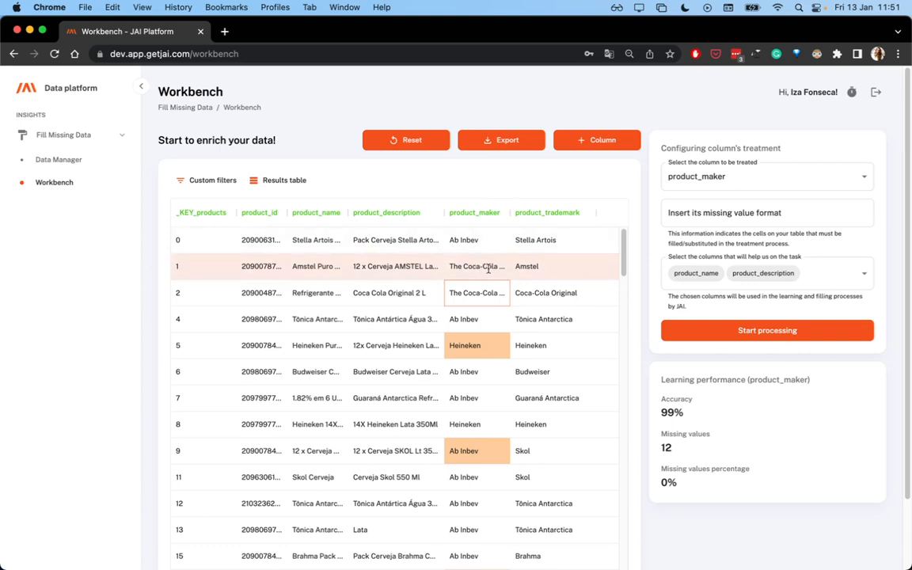
Set product_maker to The Coca-Cola Company for the Skol row with key 9
scroll(469, 404, "down", 1)
scroll(469, 404, "down", 1)
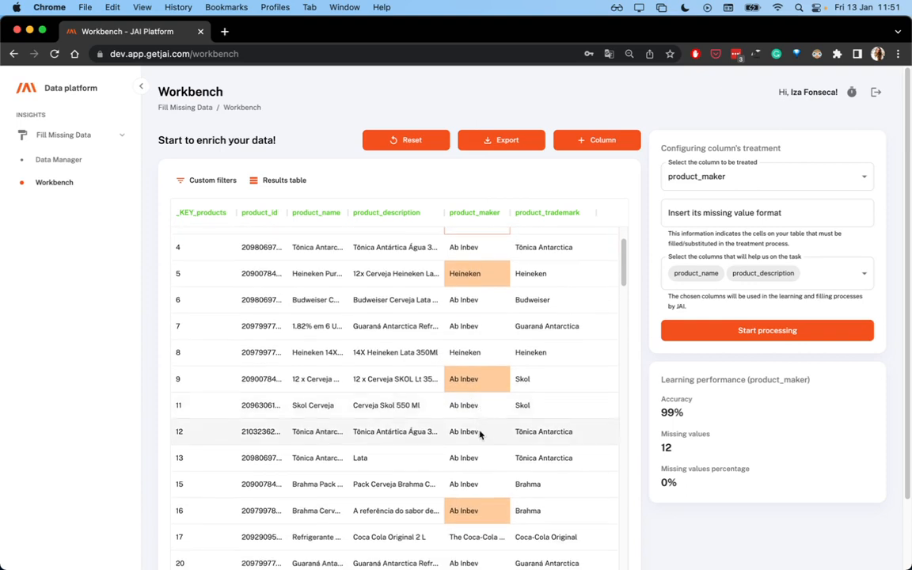
double_click(474, 377)
type("Coca")
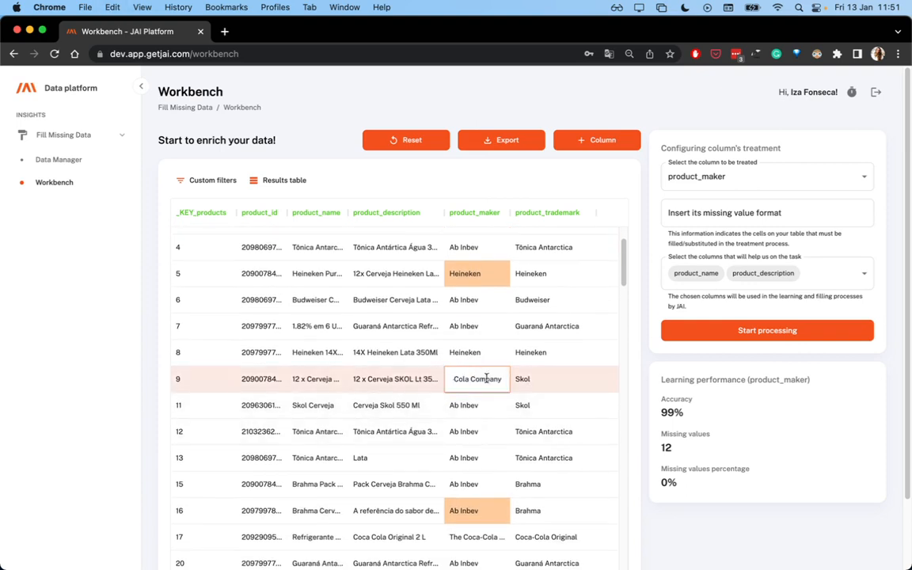
key("Return")
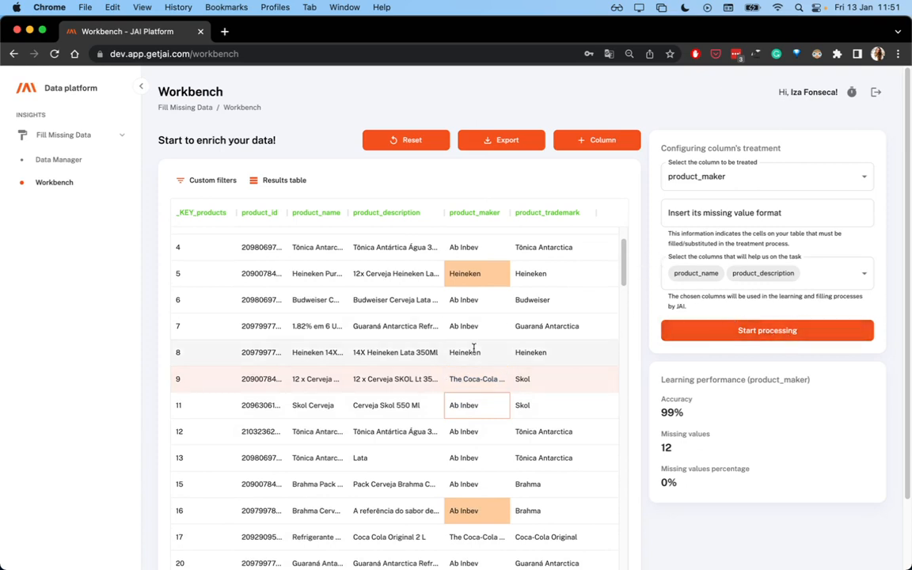
Process product_maker again with the edited rows and review its highlighted predictions throughout the table
scroll(474, 277, "up", 3)
scroll(508, 398, "down", 1)
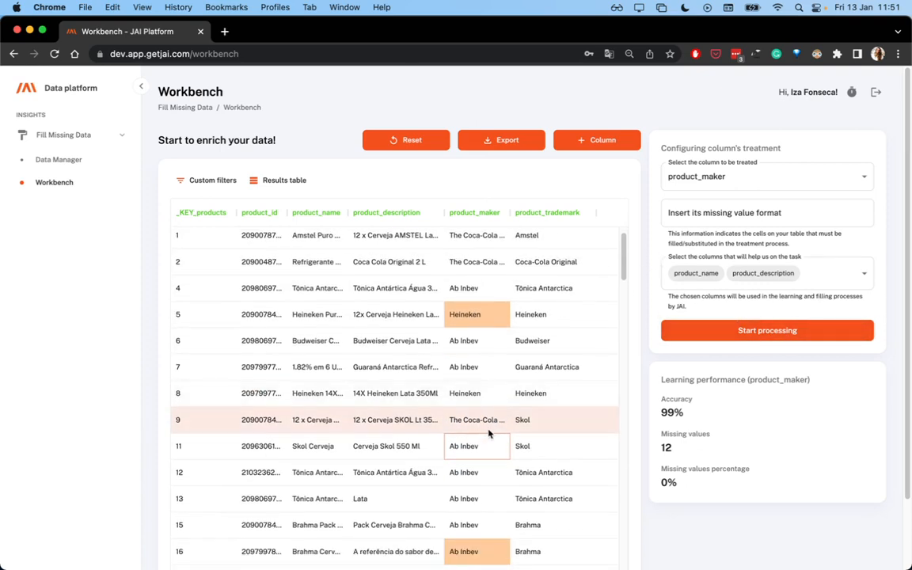
scroll(620, 334, "up", 1)
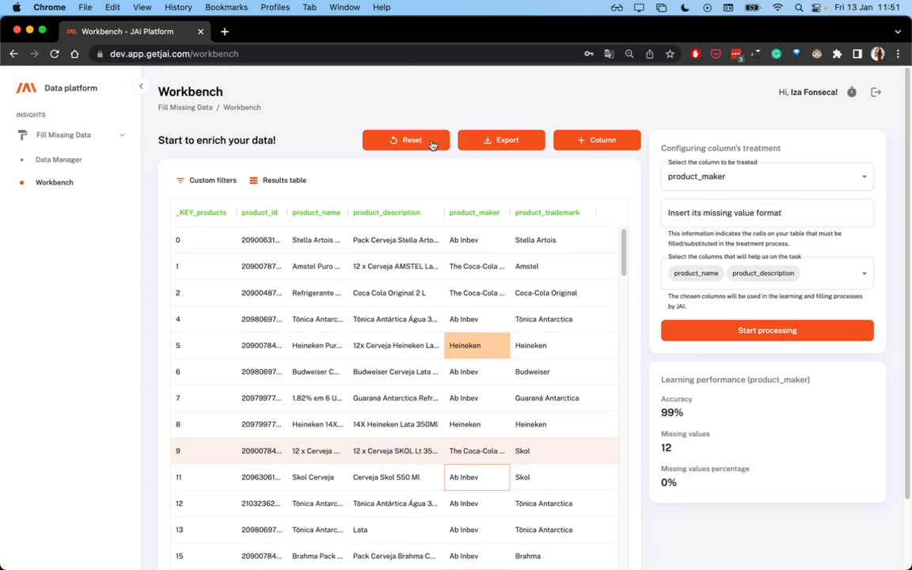
left_click(754, 333)
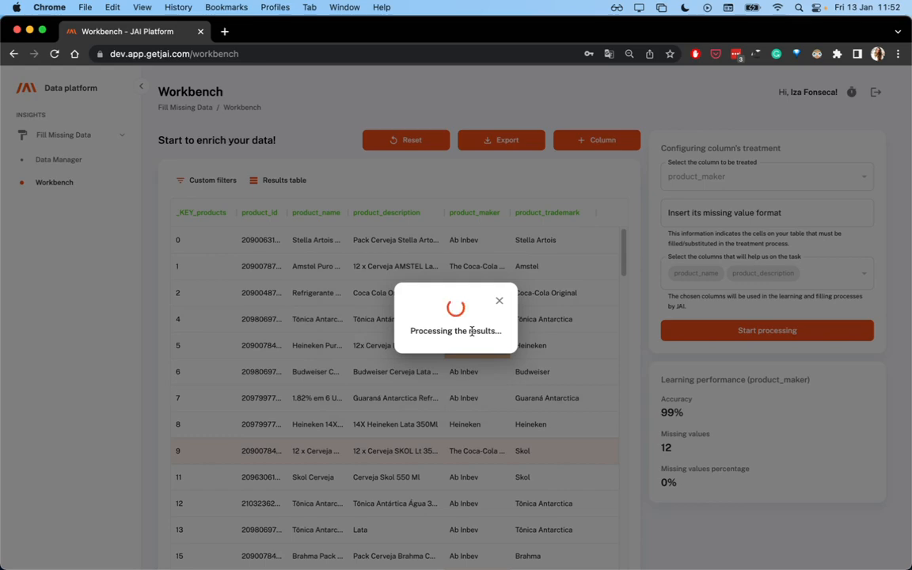
scroll(492, 377, "down", 10)
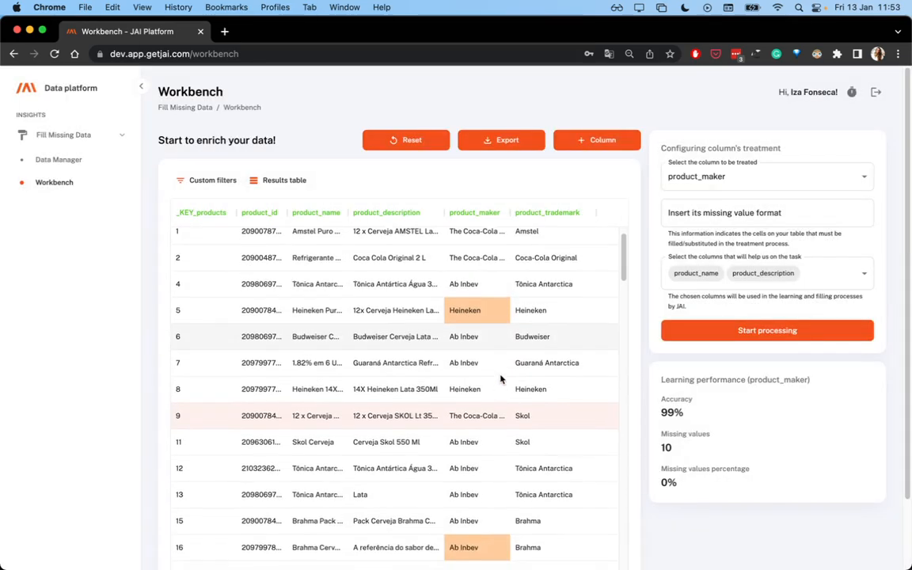
scroll(504, 373, "up", 6)
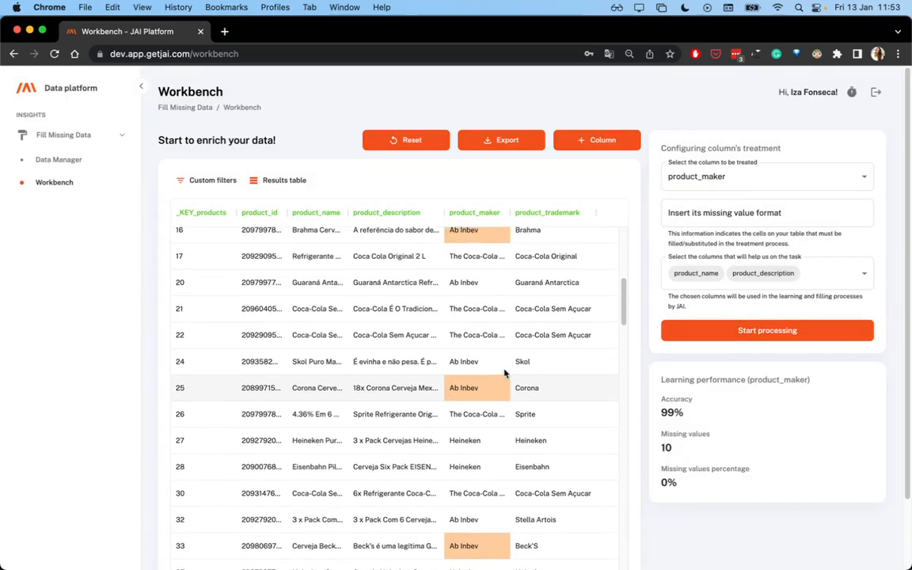
scroll(489, 464, "down", 5)
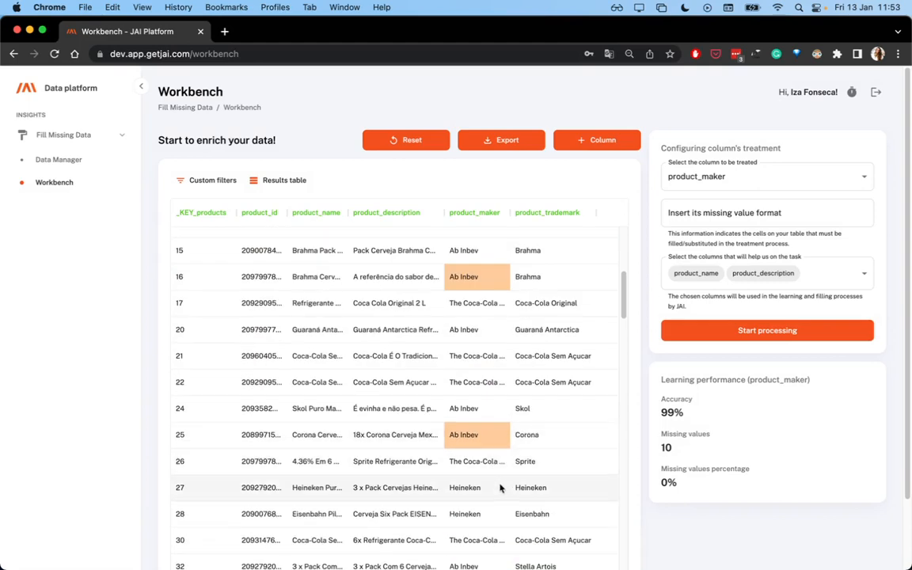
scroll(479, 444, "down", 3)
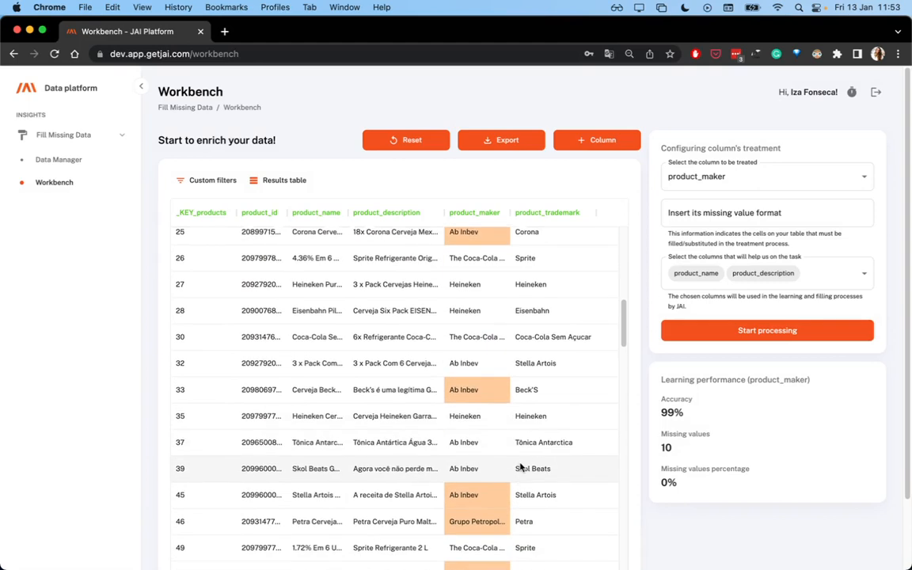
scroll(483, 457, "down", 2)
scroll(483, 472, "up", 15)
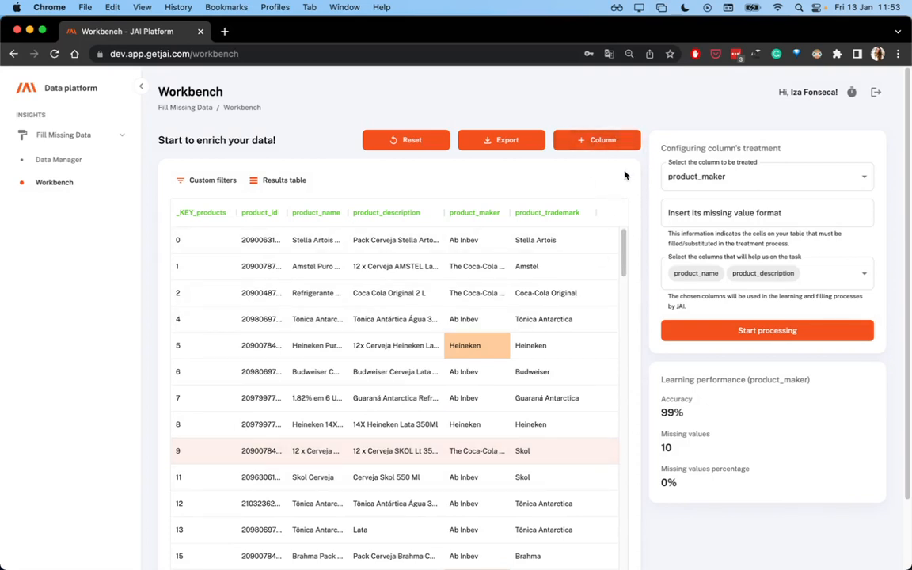
Create a new column named categories and read the notice on the minimum rows to fill for auto-filling
left_click(611, 149)
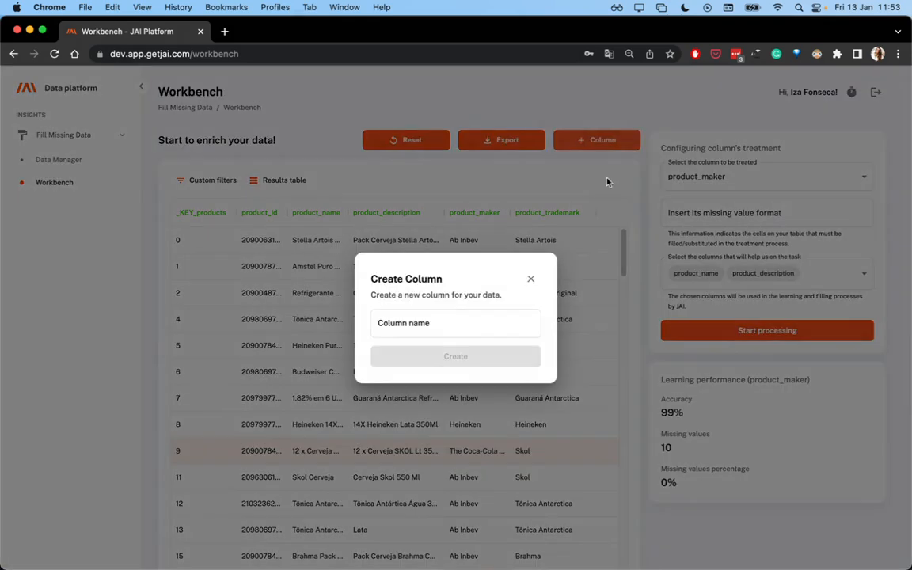
left_click(451, 323)
type("categories")
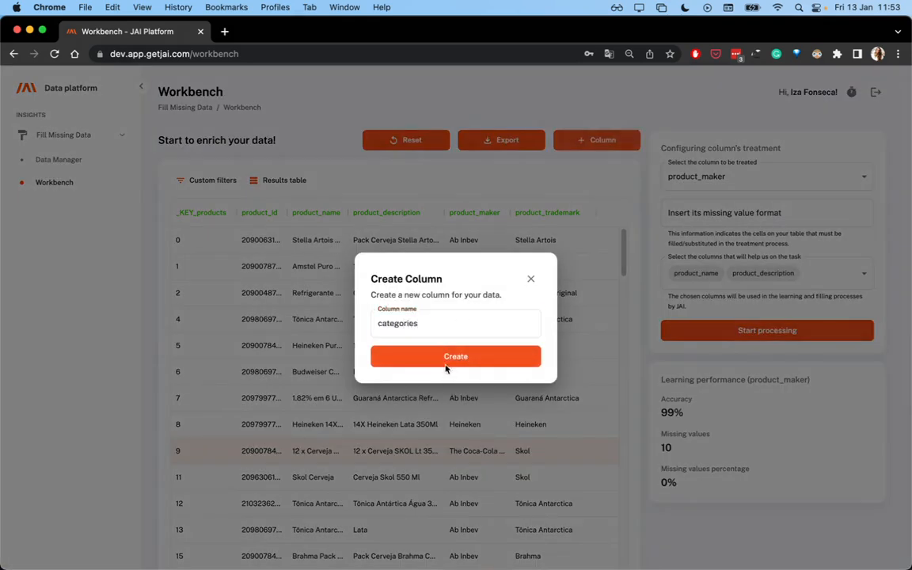
left_click(450, 366)
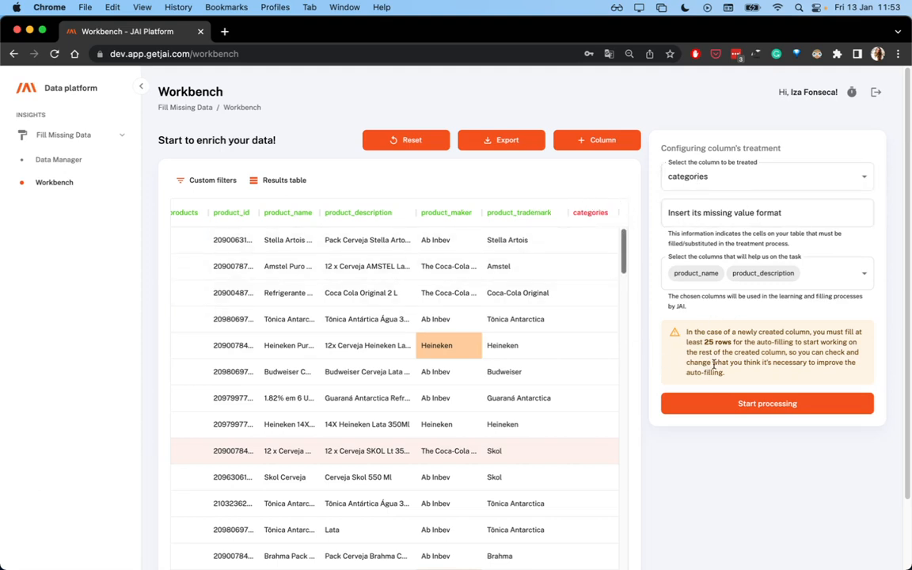
left_click_drag(697, 342, 739, 346)
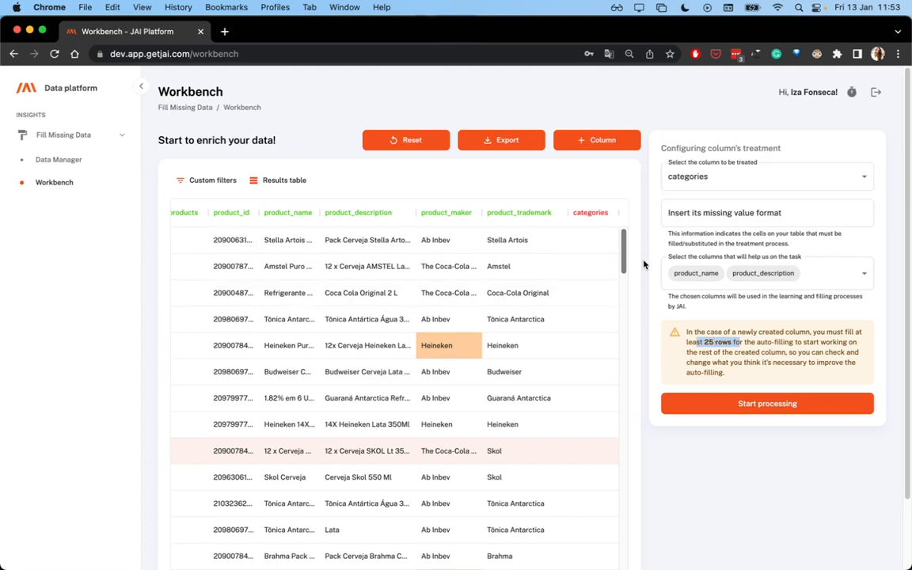
mouse_move(599, 217)
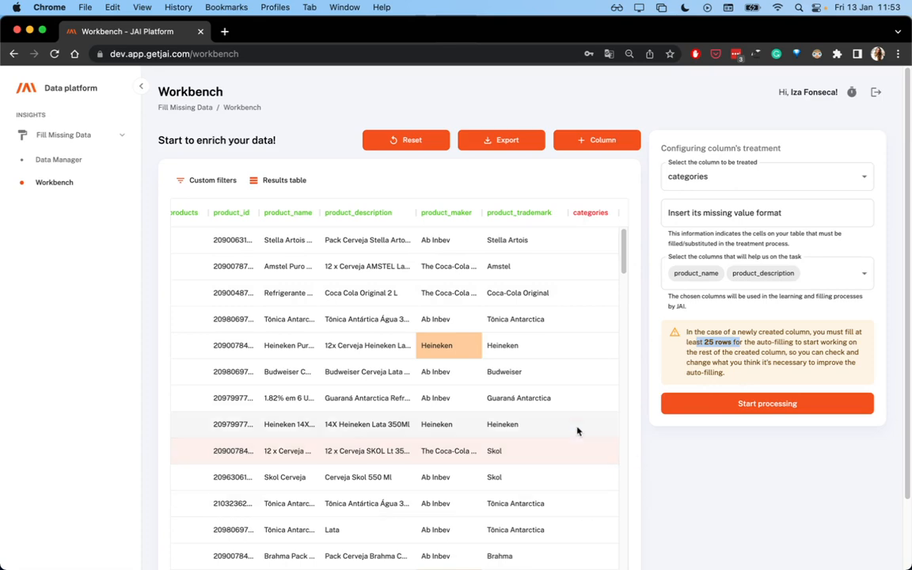
scroll(587, 483, "down", 3)
scroll(586, 483, "up", 3)
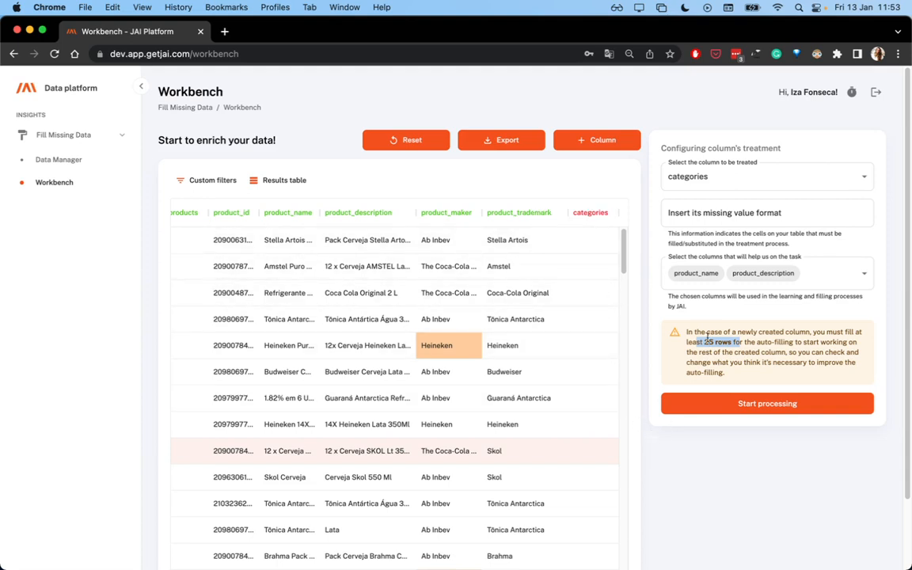
left_click_drag(697, 342, 735, 342)
In the first six rows, set categories to y for Stella Artois, Amstel, Heineken and Budweiser, and n for Coca-Cola Original and Tônica Antarctica
left_click(594, 249)
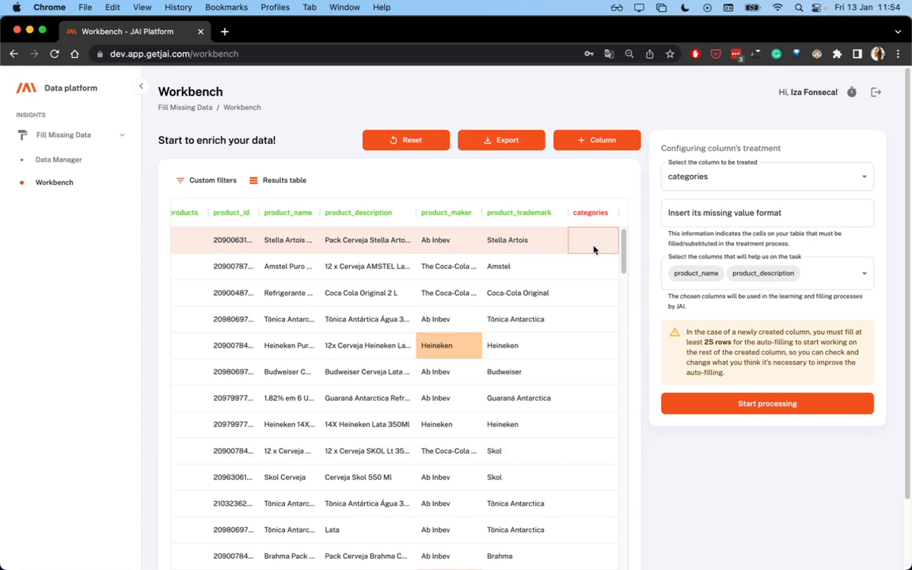
type("y")
key("Return")
type("y")
key("Return")
type("n")
key("Return")
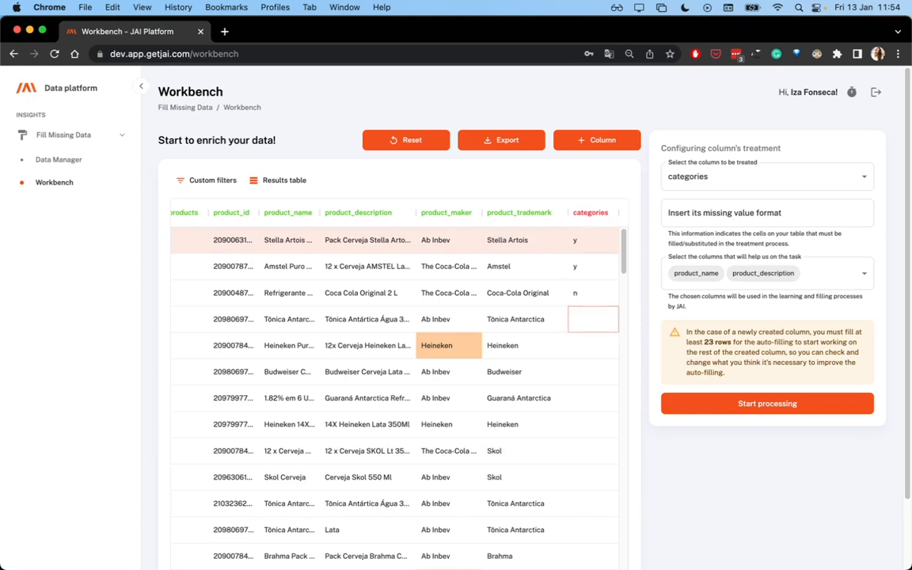
type("n")
key("Return")
type("y")
key("Return")
type("y")
key("Return")
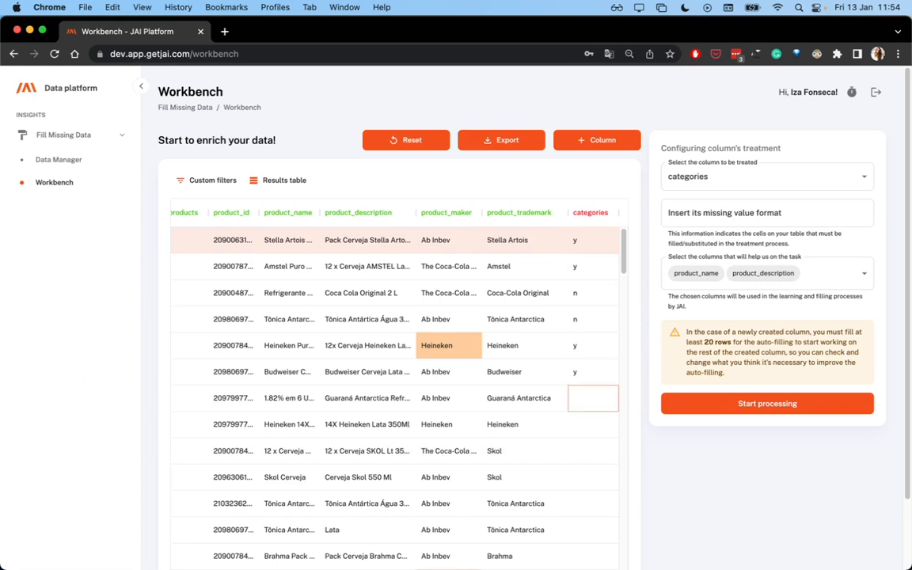
Fill the next six categories cells, with n for Guaraná Antarctica and both Tônica Antarctica rows and y for the Heineken and two Skol rows
type("n")
key("Return")
type("y")
key("Return")
type("y")
key("Return")
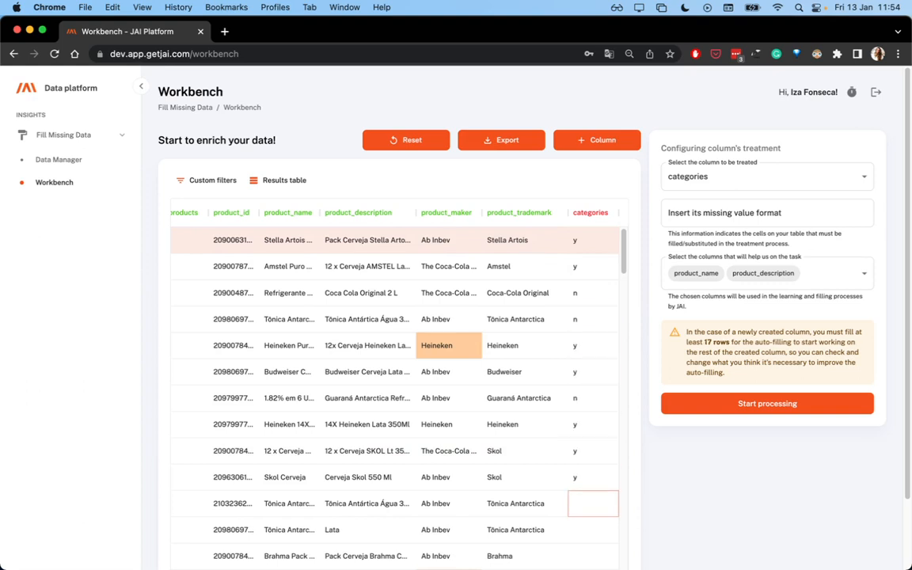
type("y")
key("Return")
type("n")
key("Return")
type("n")
key("Return")
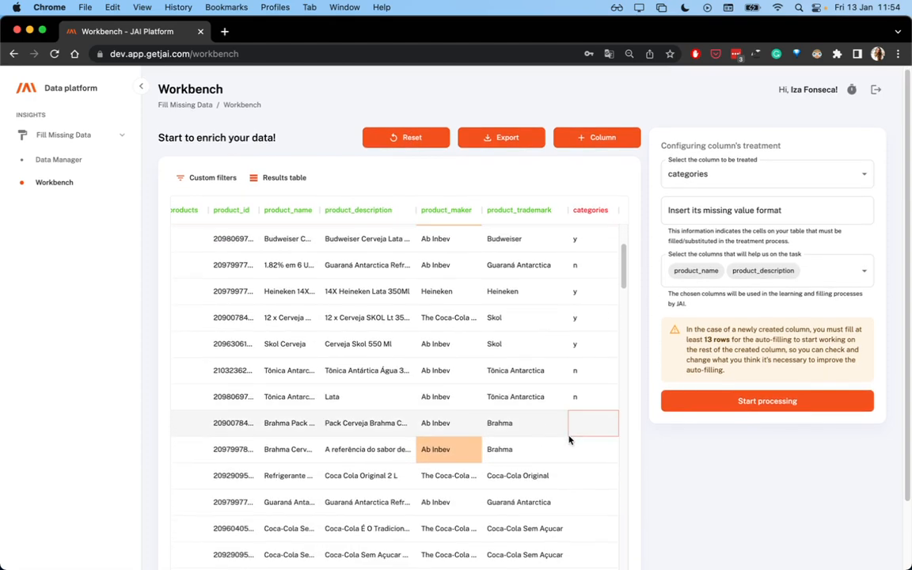
Fill the next six categories cells, with y for both Brahma rows and n for Coca-Cola Original, Guaraná Antarctica and both Coca-Cola Sem Açucar rows
type("y")
key("Return")
type("y")
key("Return")
type("n")
key("Return")
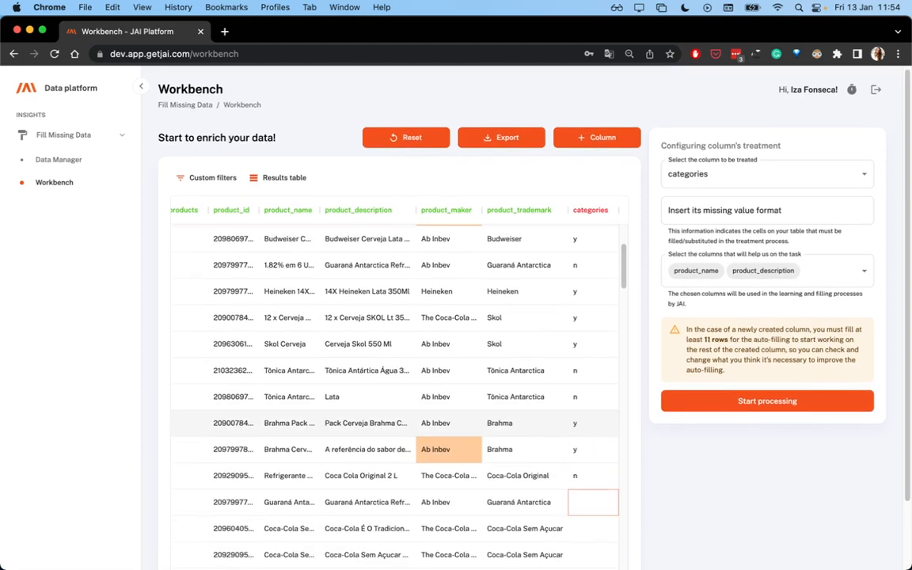
type("n")
key("Return")
type("n")
key("Return")
type("n")
key("Return")
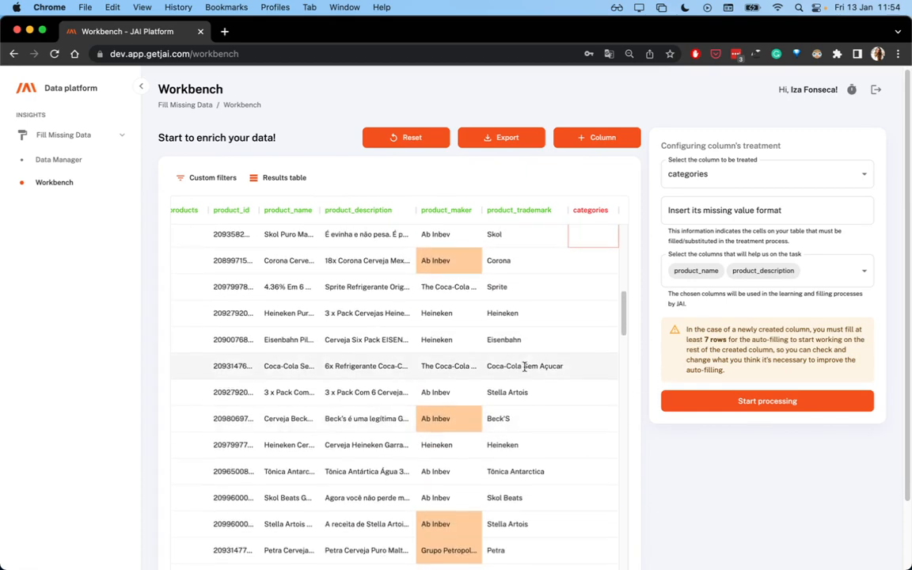
Continue categories from the Skol Puro Malte row, entering y for Skol, Corona, Heineken and Eisenbahn, and n for Sprite and Coca-Cola Sem Açucar
scroll(547, 369, "up", 3)
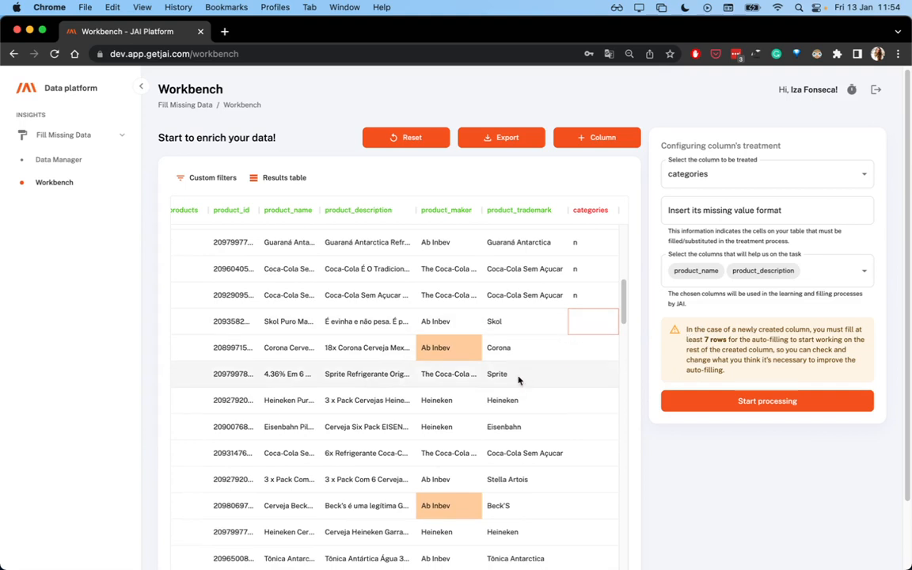
type("y")
key("Return")
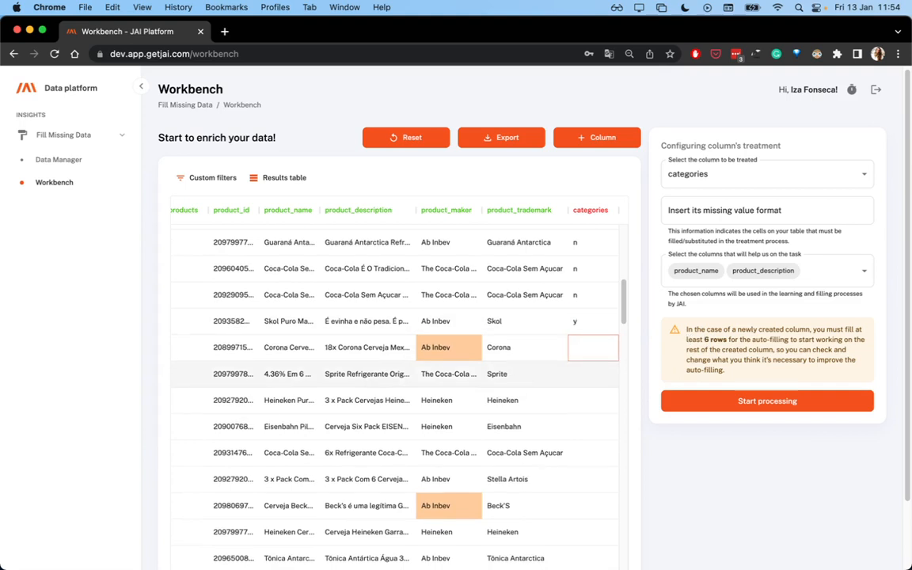
type("y")
key("Return")
type("n")
key("Return")
type("y")
key("Return")
type("y")
key("Return")
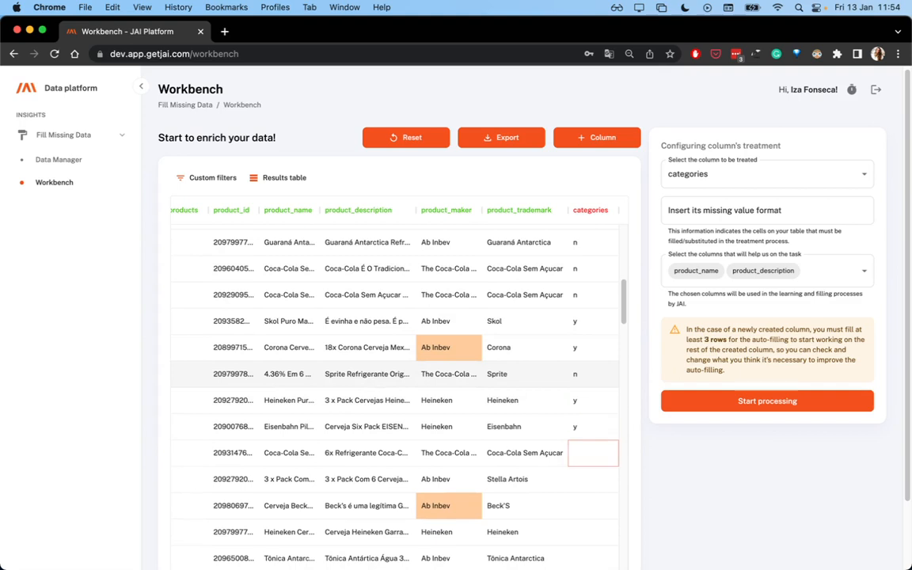
type("n")
key("Return")
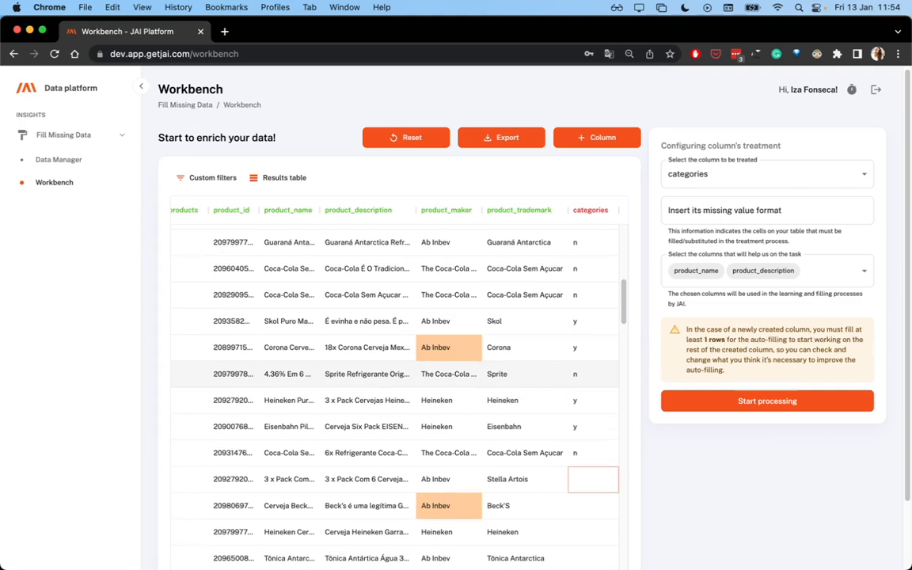
Set categories to y for the Stella Artois row and start processing the categories column with the missing value format left empty
type("y")
key("Return")
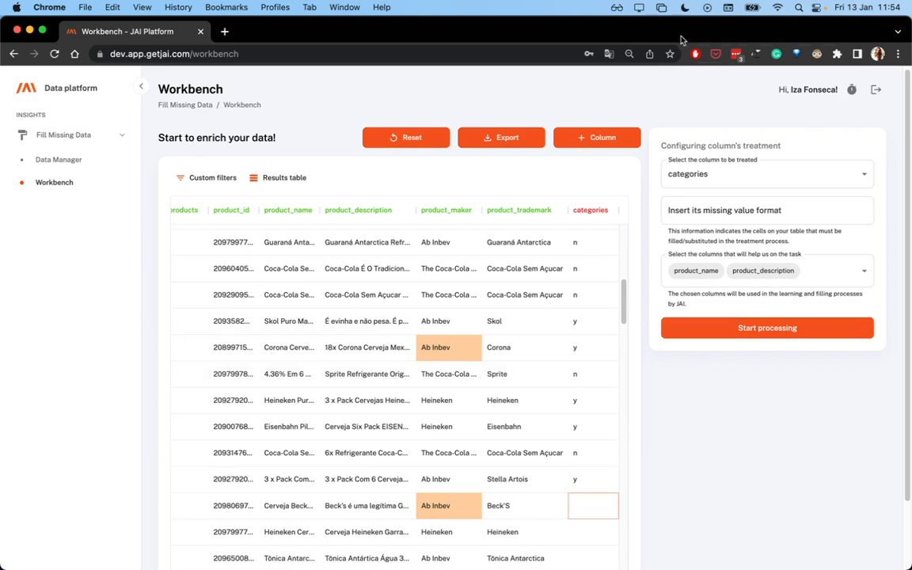
scroll(515, 424, "down", 1)
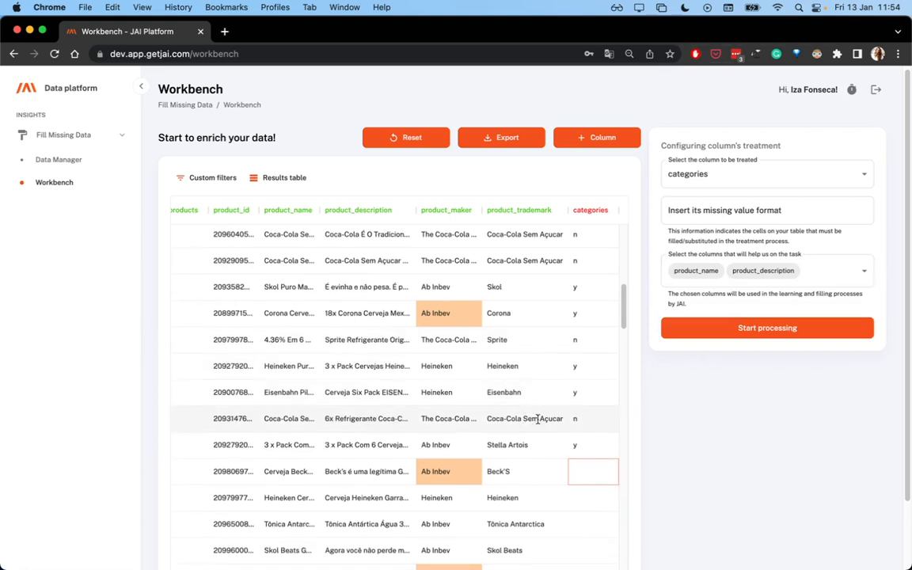
left_click(677, 208)
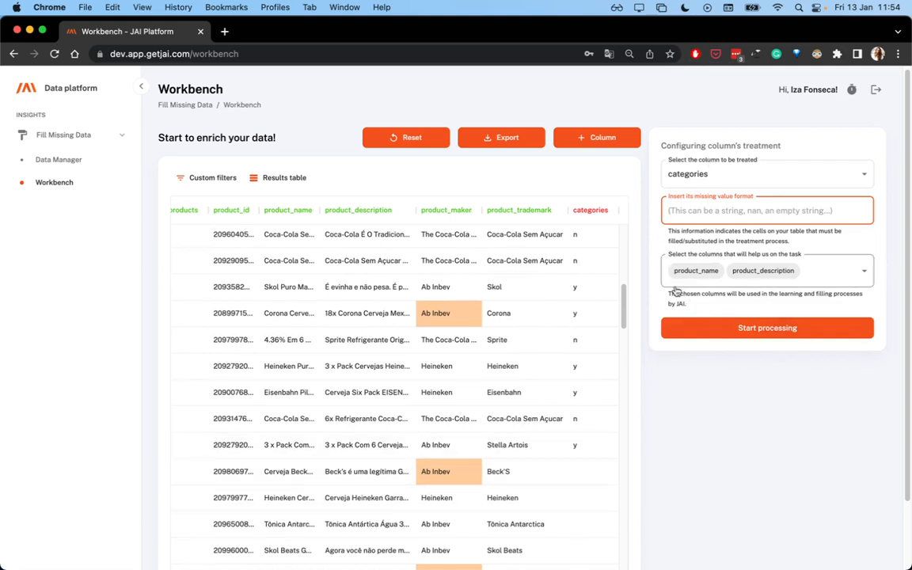
left_click(782, 329)
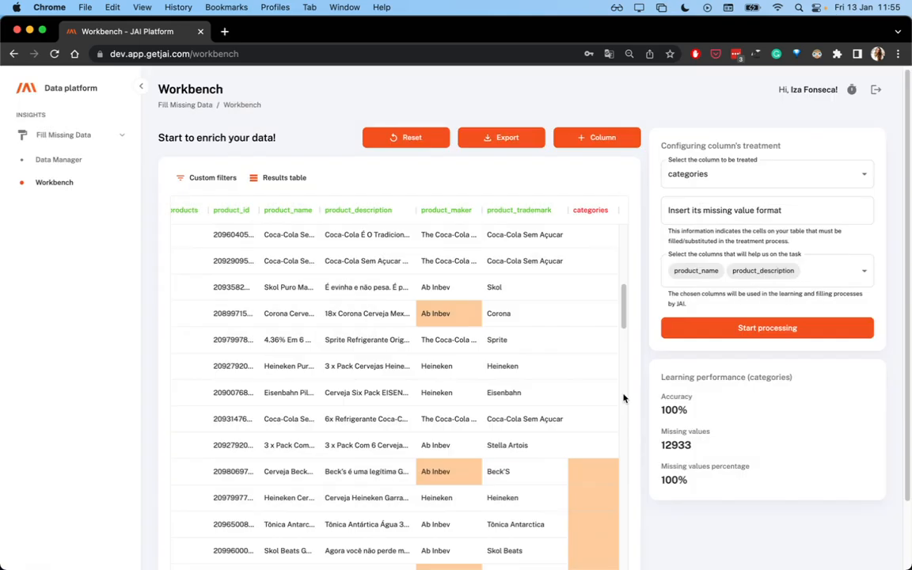
Review the auto-filled categories values against the product trademarks and compare them with the manually labelled rows
scroll(555, 411, "down", 5)
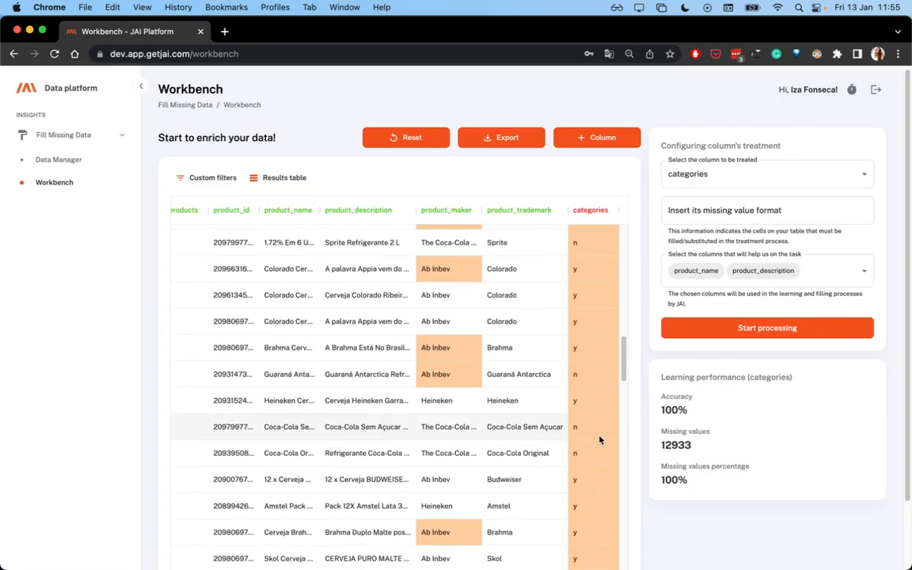
scroll(599, 440, "up", 5)
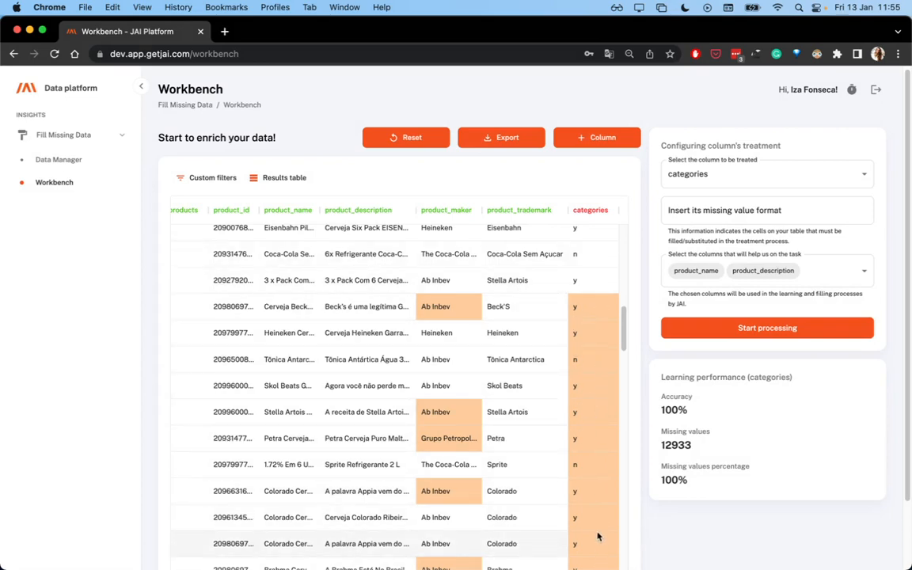
scroll(599, 535, "down", 10)
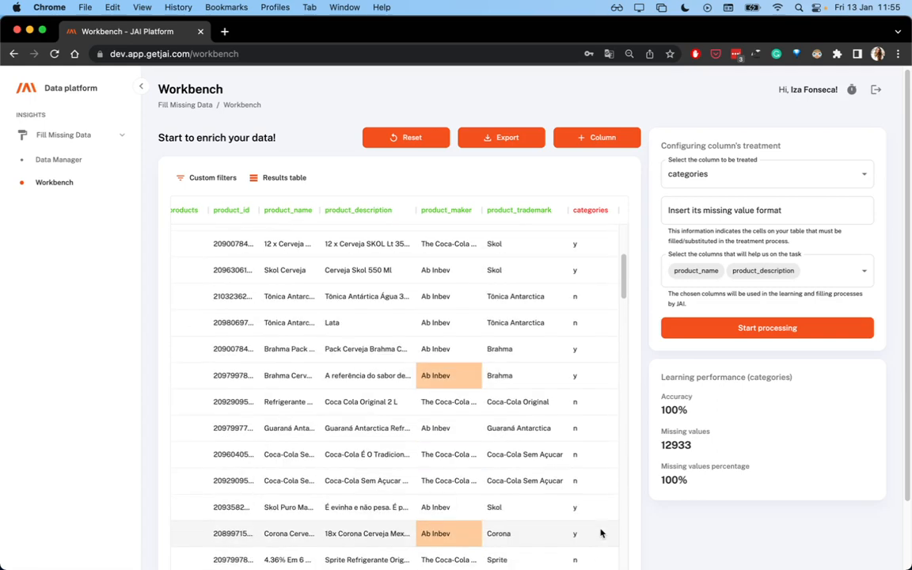
scroll(600, 535, "down", 5)
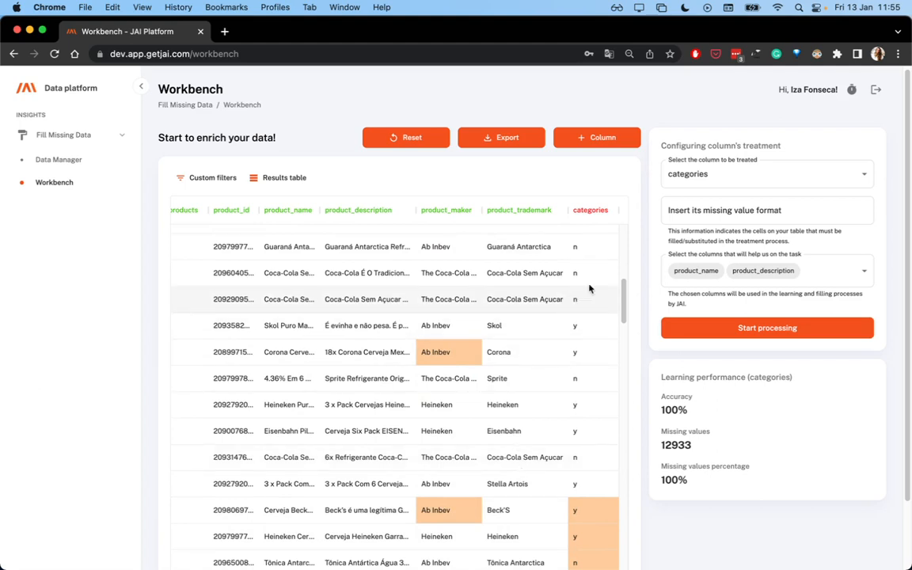
scroll(553, 274, "up", 3)
scroll(485, 246, "up", 3)
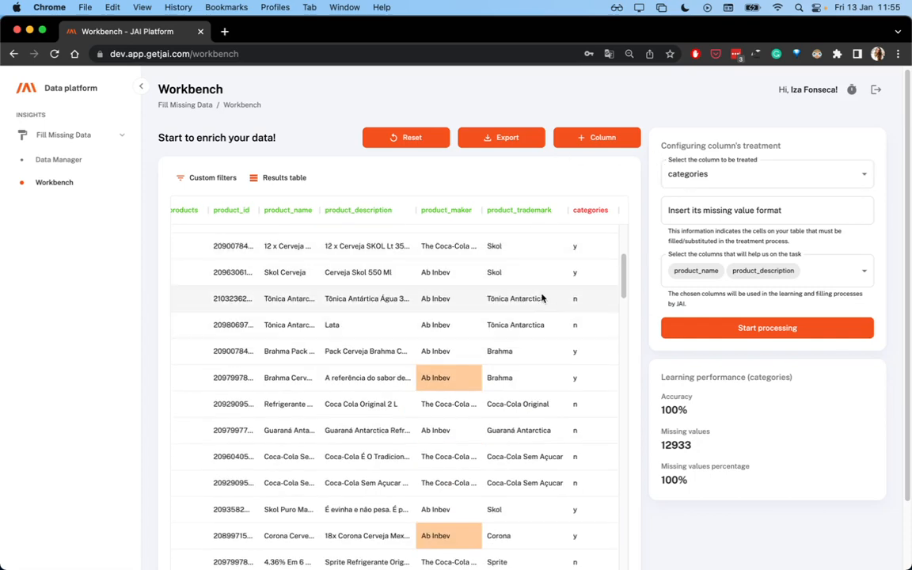
Export the processed table as a .csv file to the Desktop with the suggested name, and reset the workbench data
left_click(508, 138)
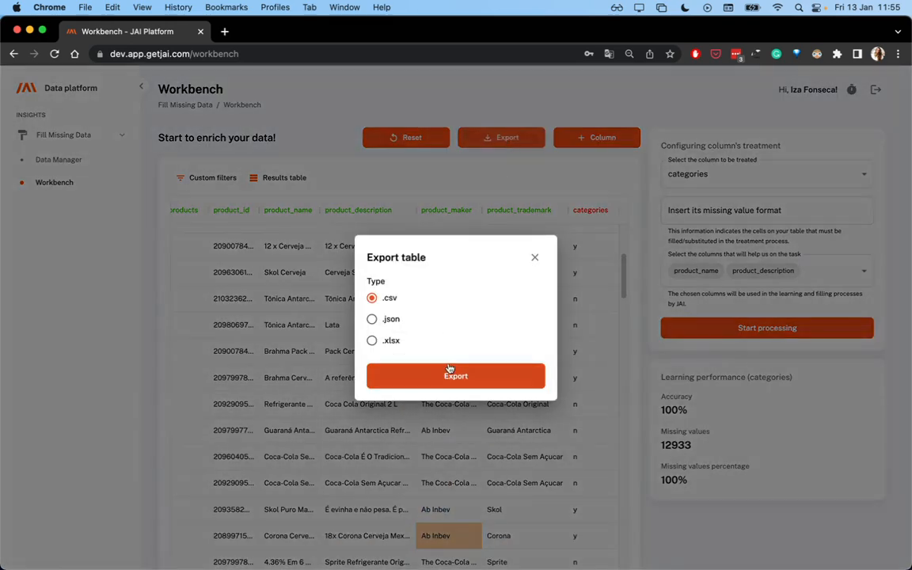
left_click(388, 375)
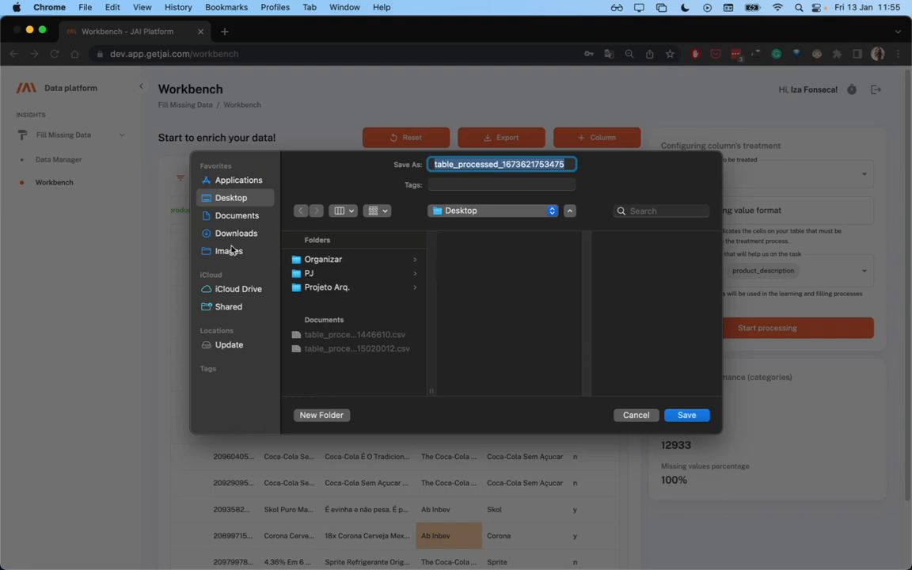
left_click(686, 415)
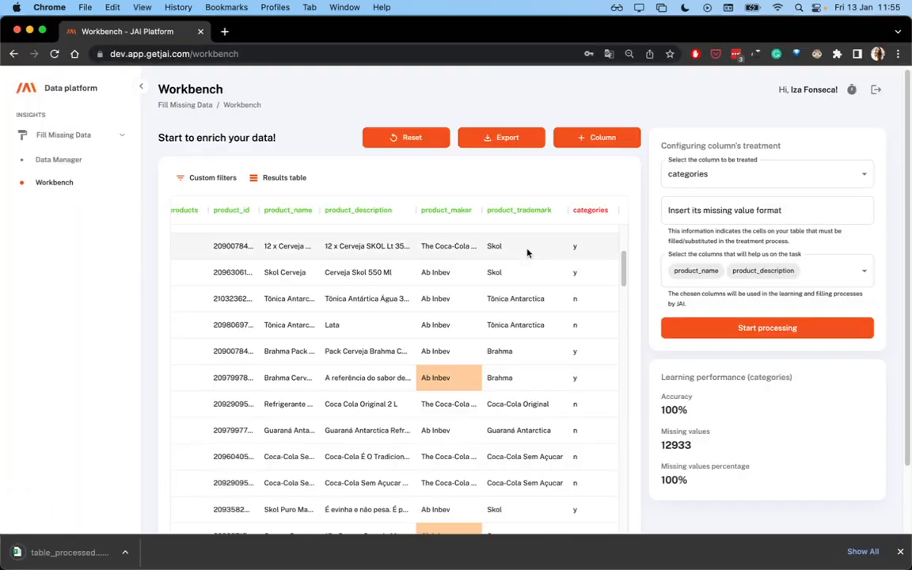
left_click(405, 140)
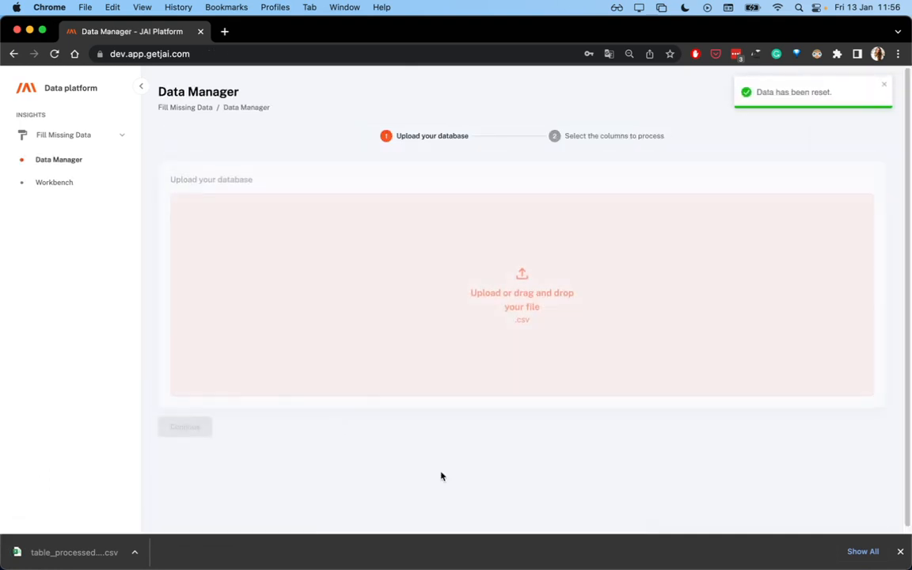